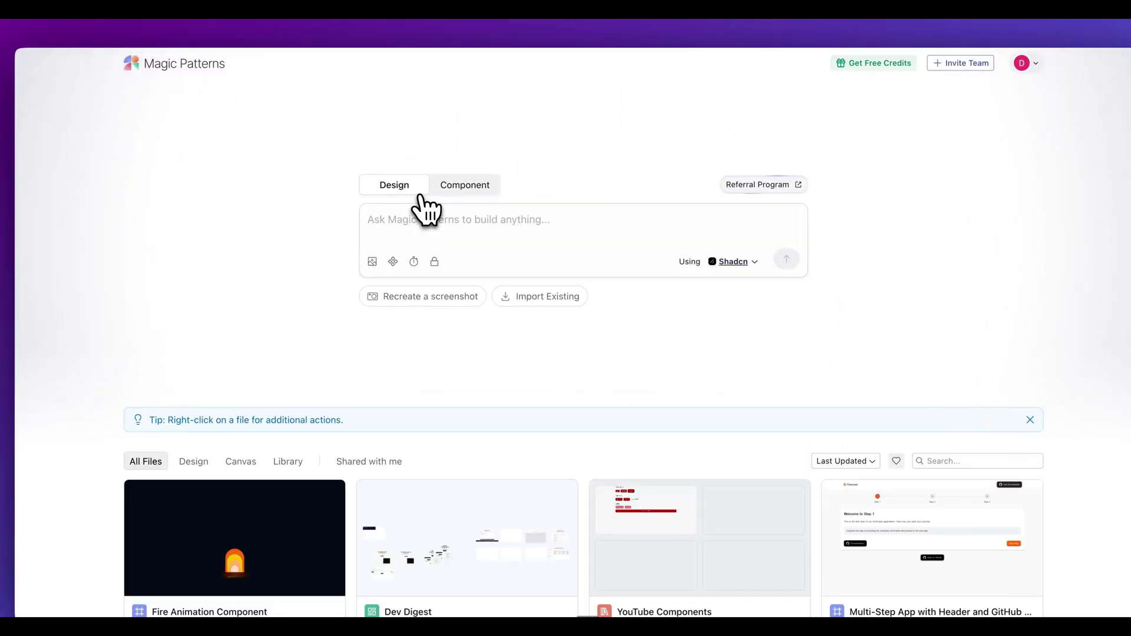
Ask for a new design: 'I want to create a clone of the new york times website'
{"action": "left_click", "coordinate": [434, 227]}
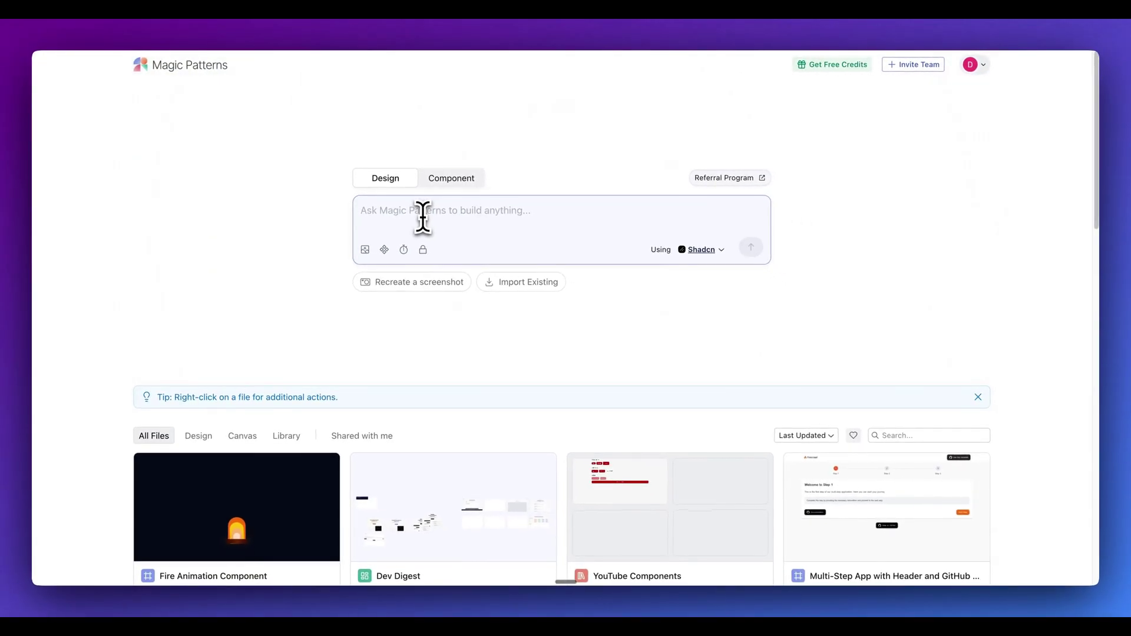
{"action": "type", "text": "I want to create a c"}
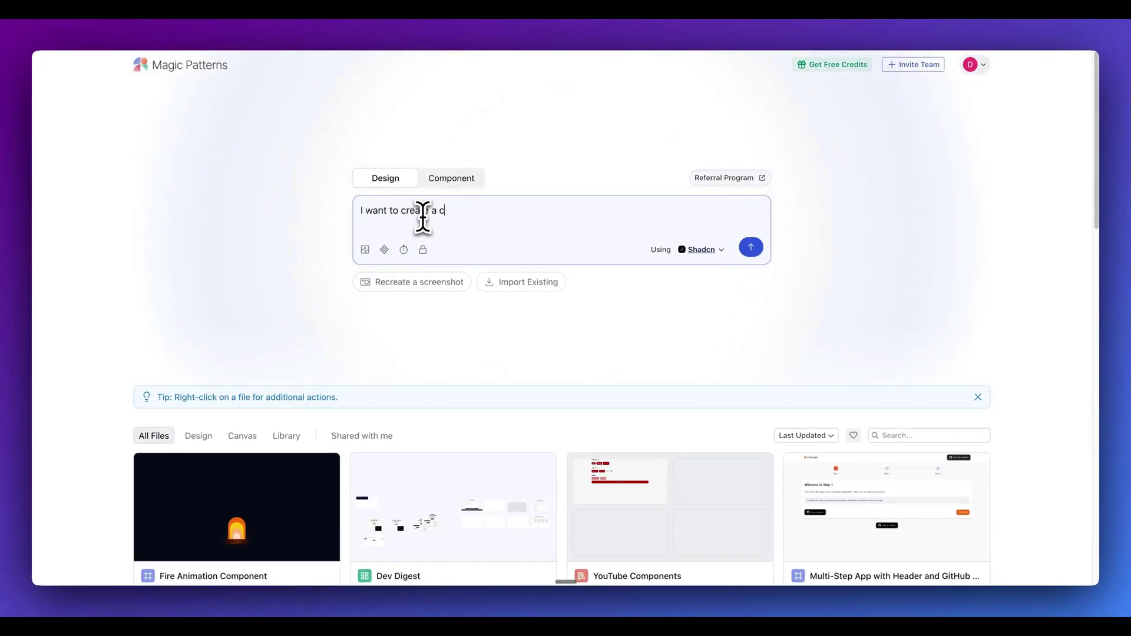
{"action": "type", "text": "lone of the new yor"}
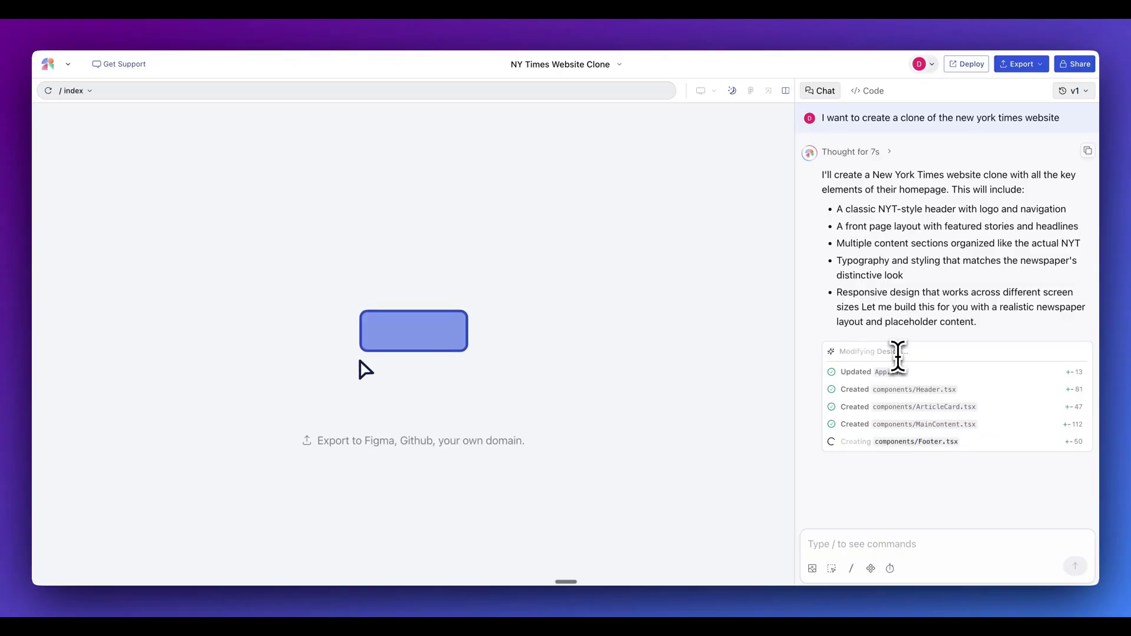
{"action": "left_click_drag", "start_coordinate": [904, 370], "coordinate": [949, 431]}
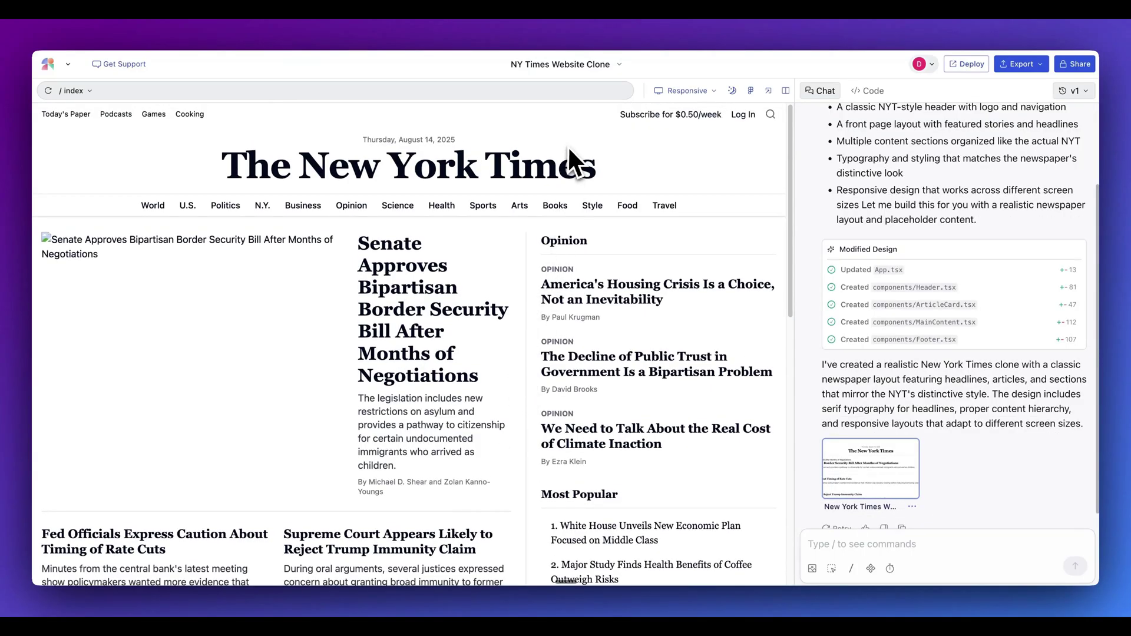
Add the NY Times clone to a newly created canvas and scroll through the full homepage
{"action": "left_click", "coordinate": [619, 64]}
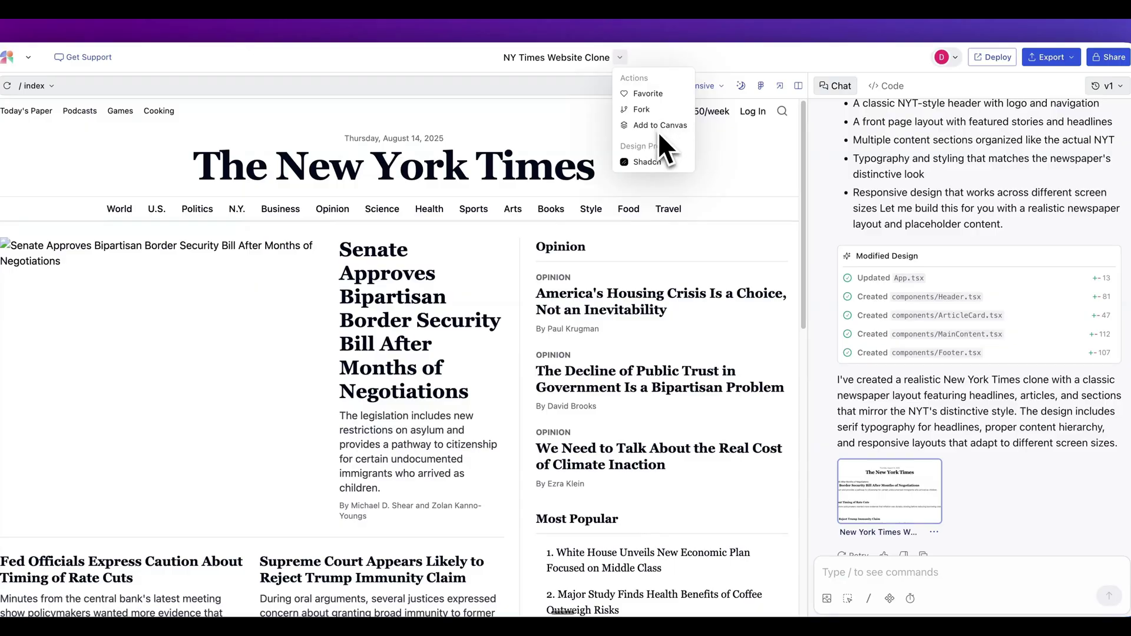
{"action": "left_click", "coordinate": [658, 132]}
{"action": "scroll", "coordinate": [518, 413], "scroll_direction": "down", "scroll_amount": 3}
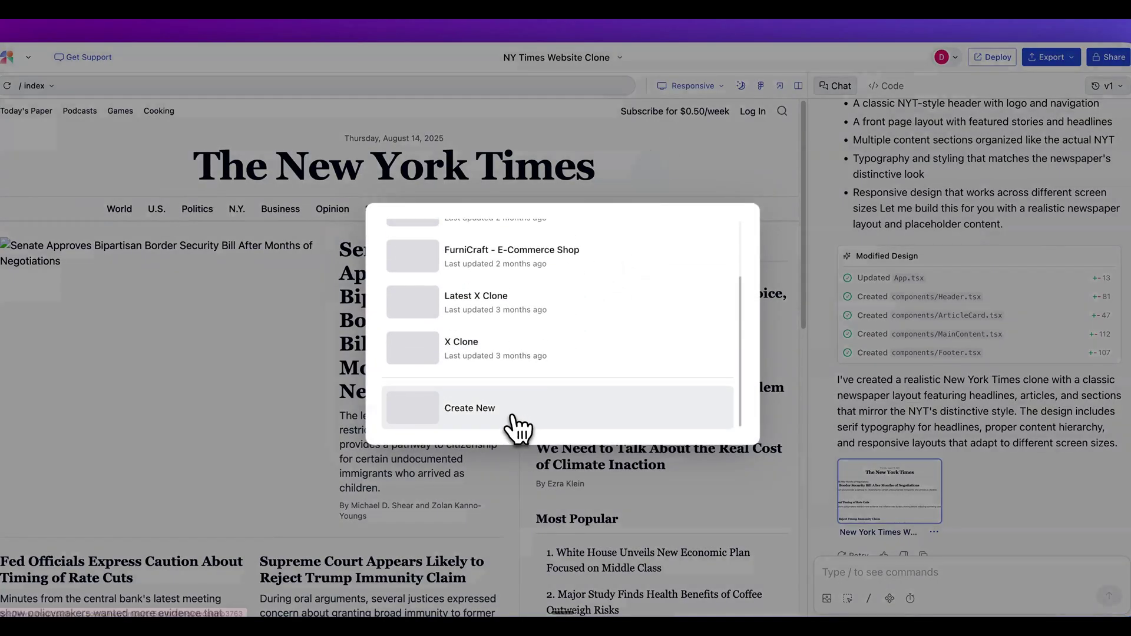
{"action": "left_click", "coordinate": [518, 430]}
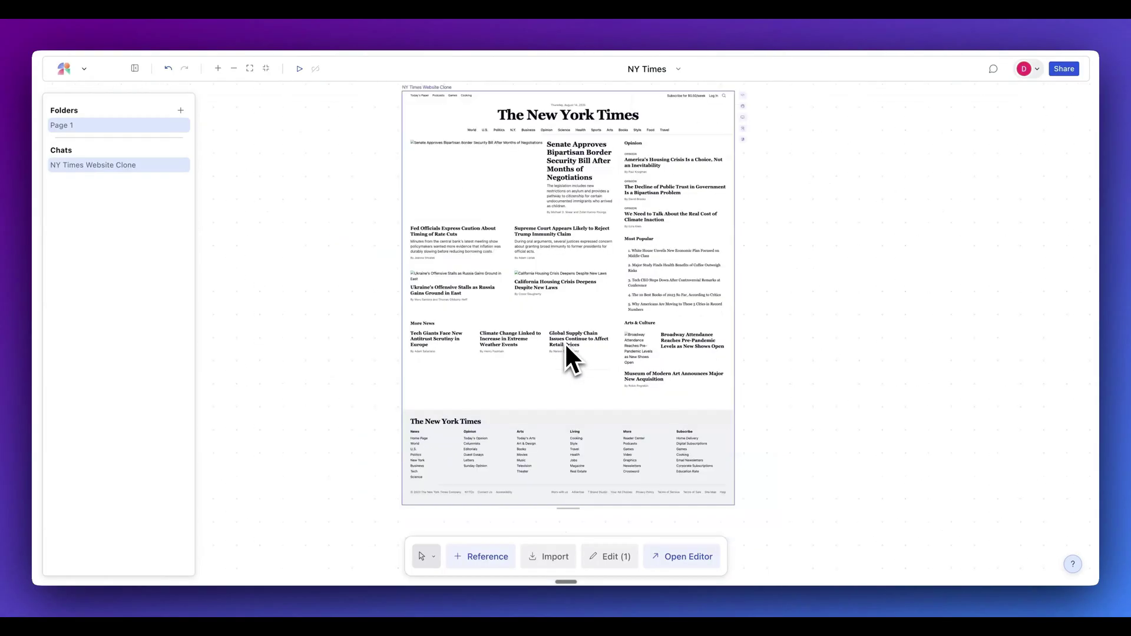
{"action": "scroll", "coordinate": [461, 354], "scroll_direction": "down", "scroll_amount": 5}
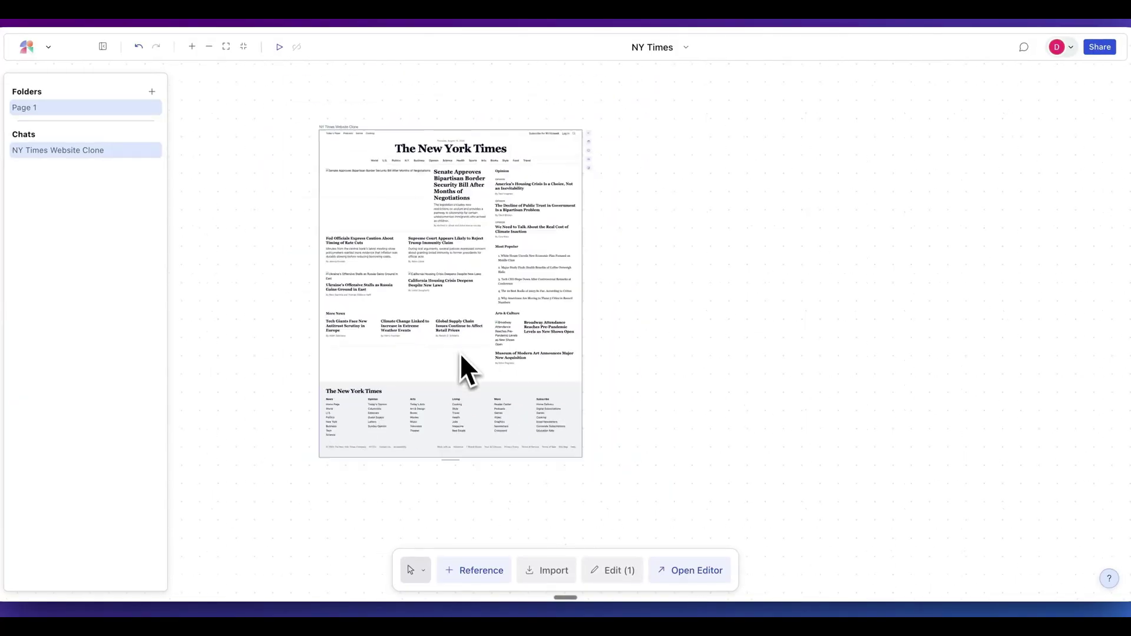
{"action": "scroll", "coordinate": [460, 356], "scroll_direction": "down", "scroll_amount": 5}
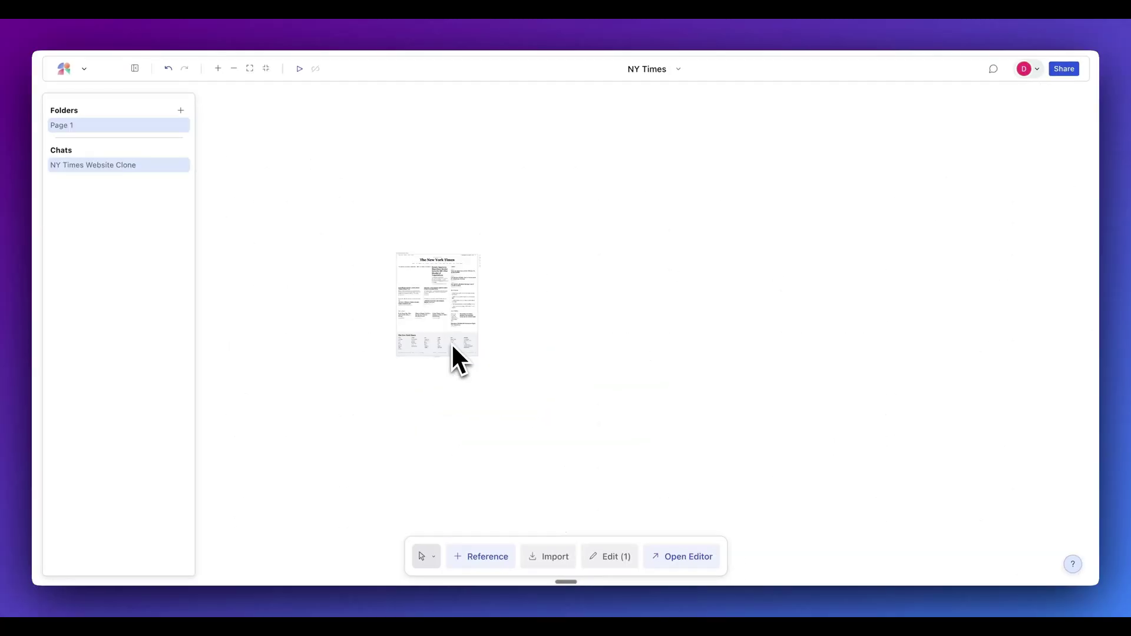
{"action": "scroll", "coordinate": [451, 335], "scroll_direction": "up", "scroll_amount": 5}
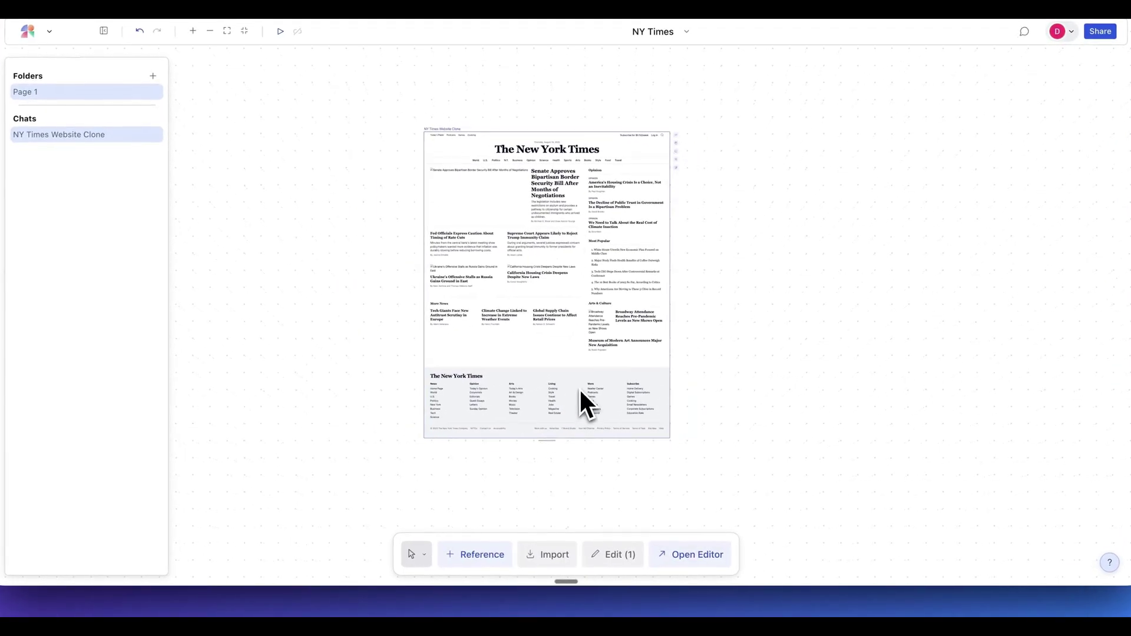
Dictate an update requesting a black header behind the NY Times masthead and section navigation
{"action": "left_click", "coordinate": [618, 560]}
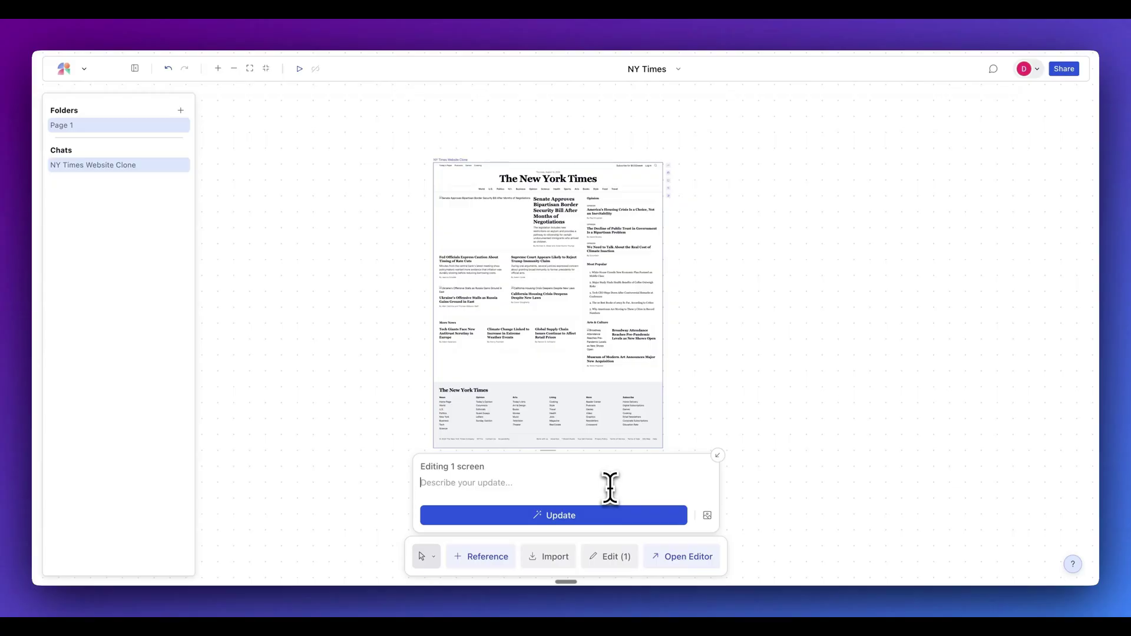
{"action": "key", "text": "fn"}
{"action": "scroll", "coordinate": [541, 169], "scroll_direction": "up", "scroll_amount": 5}
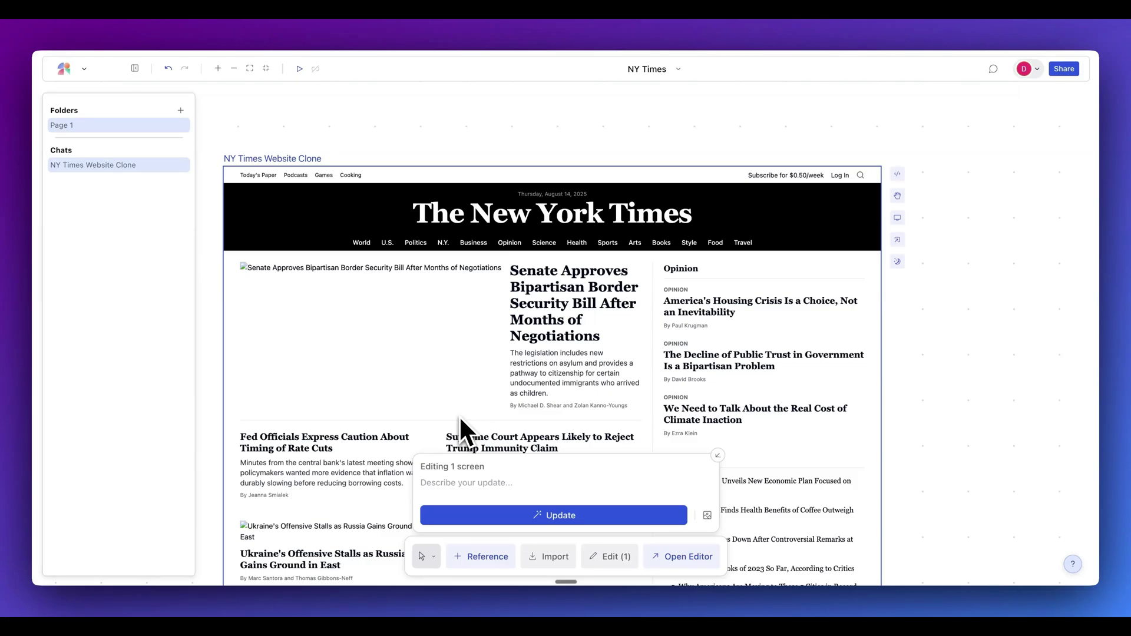
{"action": "scroll", "coordinate": [462, 413], "scroll_direction": "down", "scroll_amount": 5}
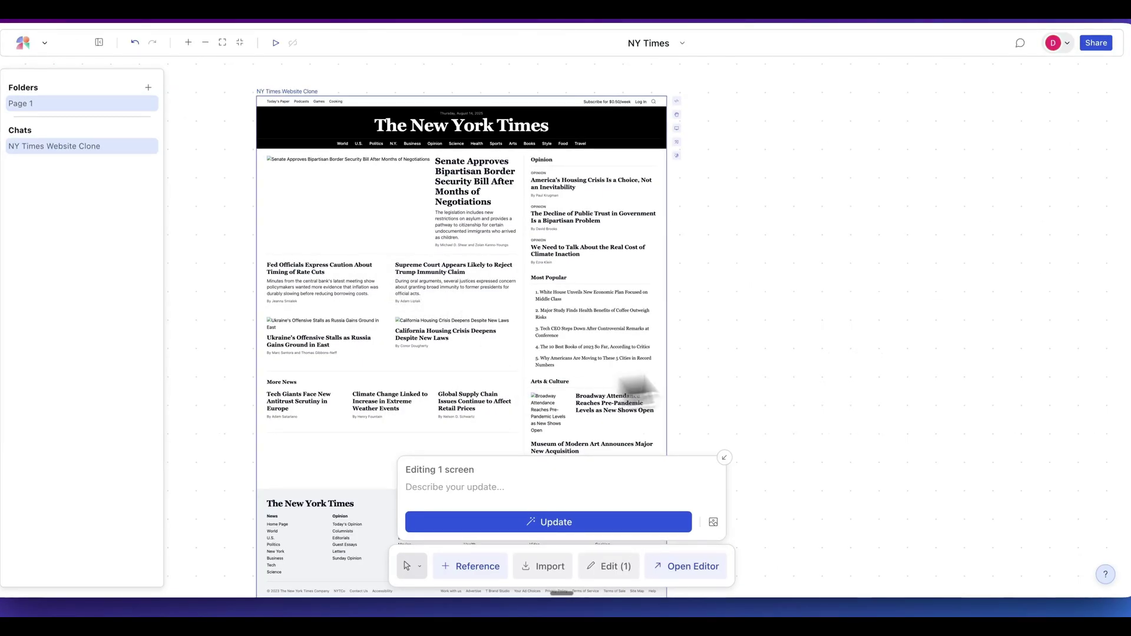
Submit the request to fill the NY Times article image slots with placeholder images
{"action": "left_click", "coordinate": [858, 339]}
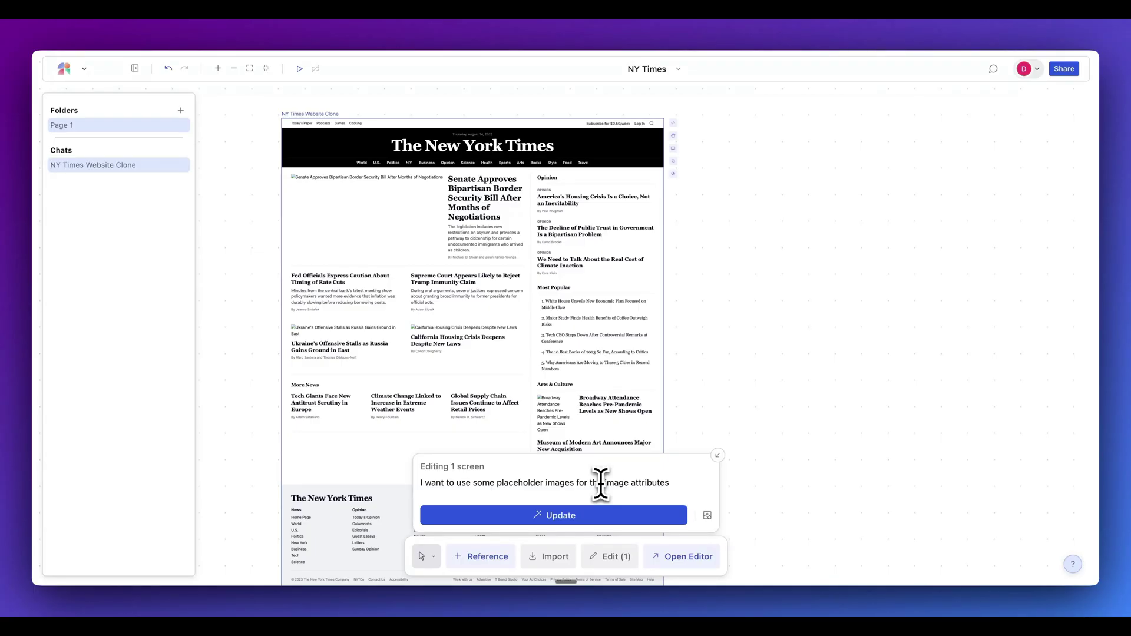
{"action": "key", "text": "Return"}
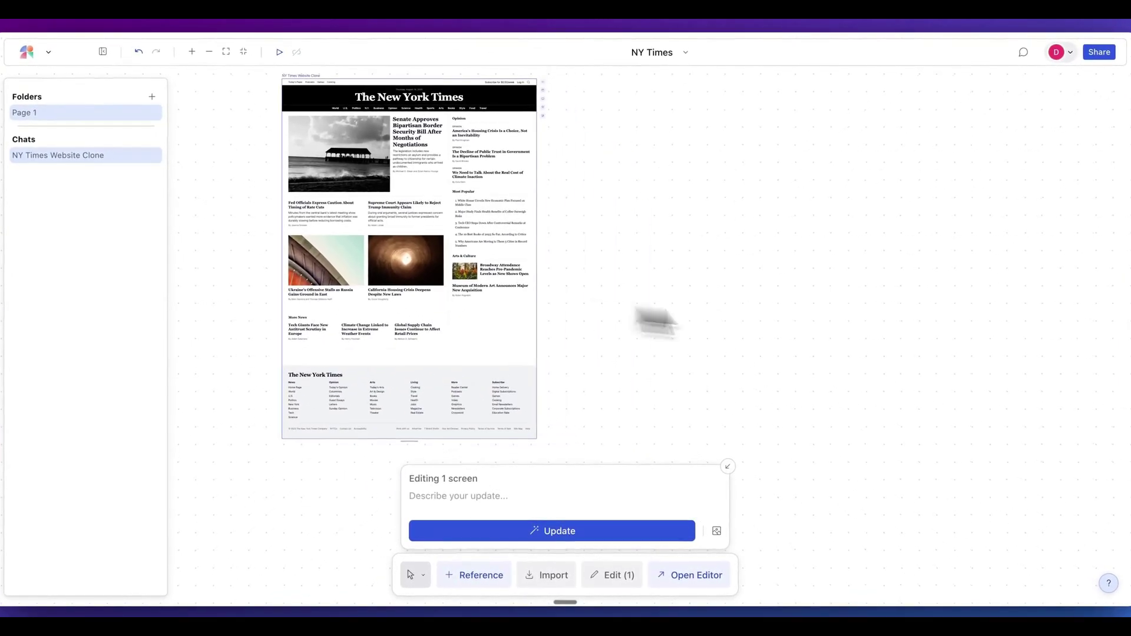
Start a new canvas screen and describe a financial dashboard with charts
{"action": "left_click", "coordinate": [705, 309]}
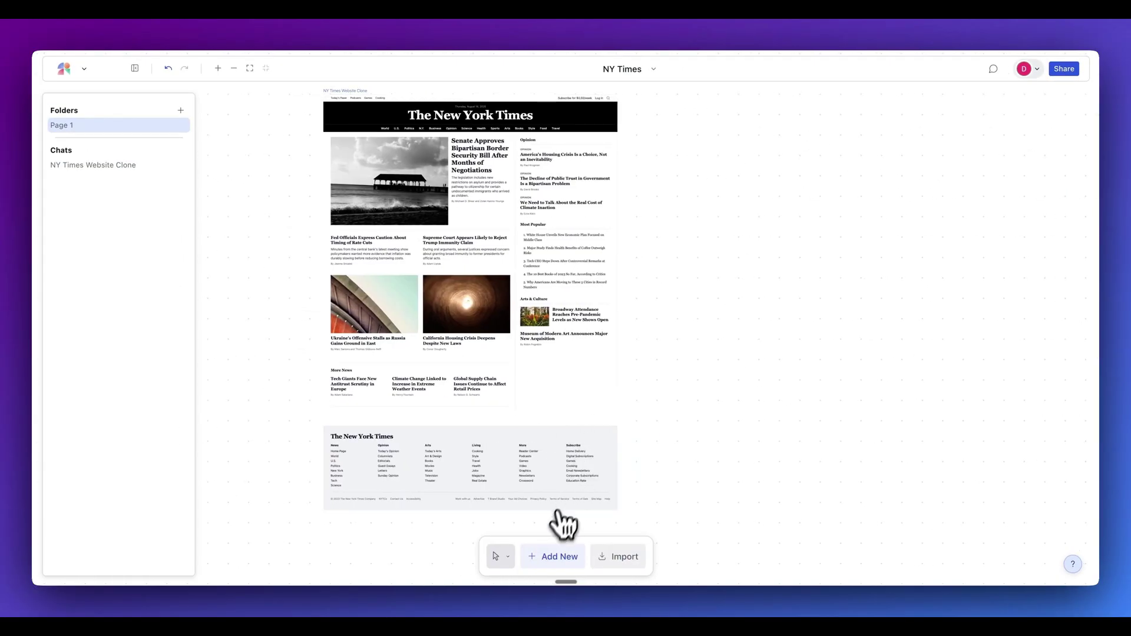
{"action": "left_click", "coordinate": [558, 556]}
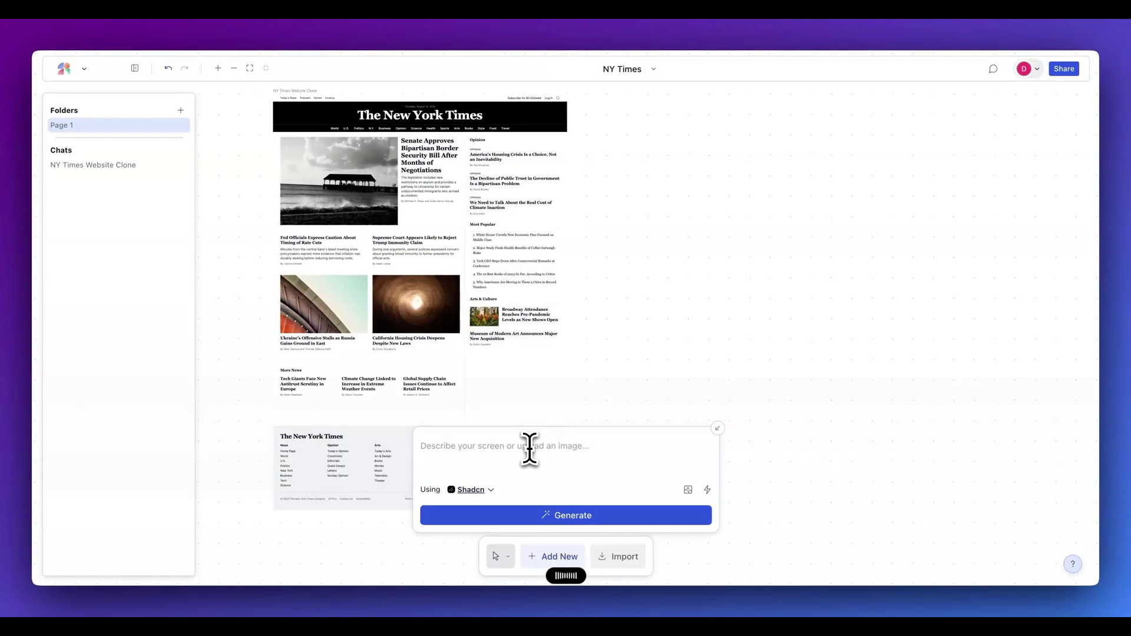
{"action": "left_click", "coordinate": [529, 449]}
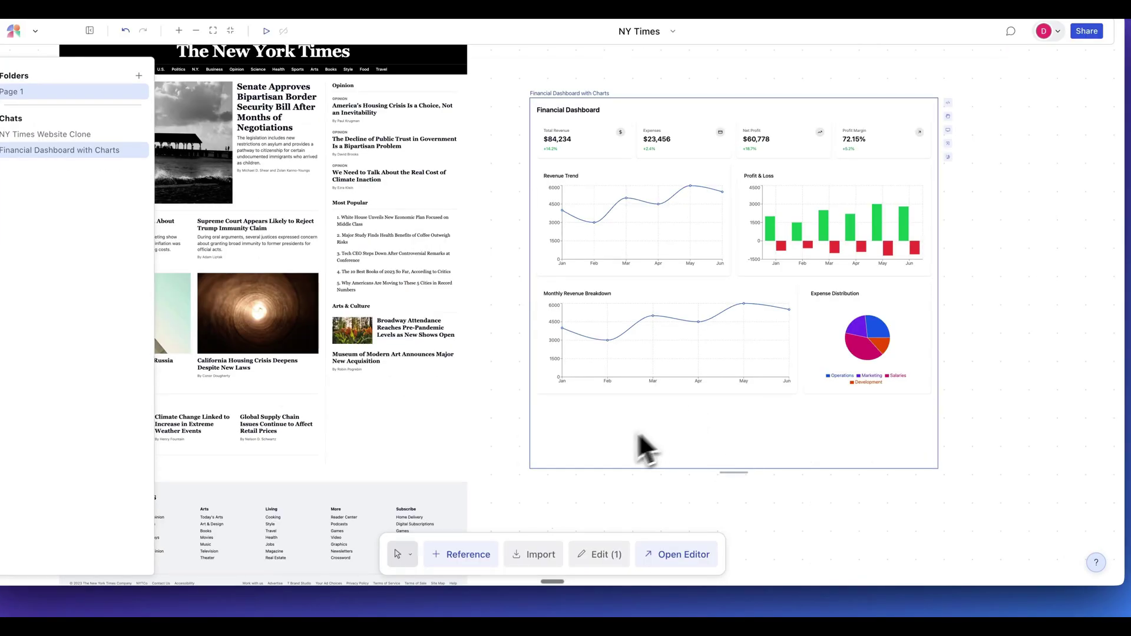
Dictate and send an update for a black Developers Digest header and footer on the dashboard
{"action": "left_click", "coordinate": [605, 558]}
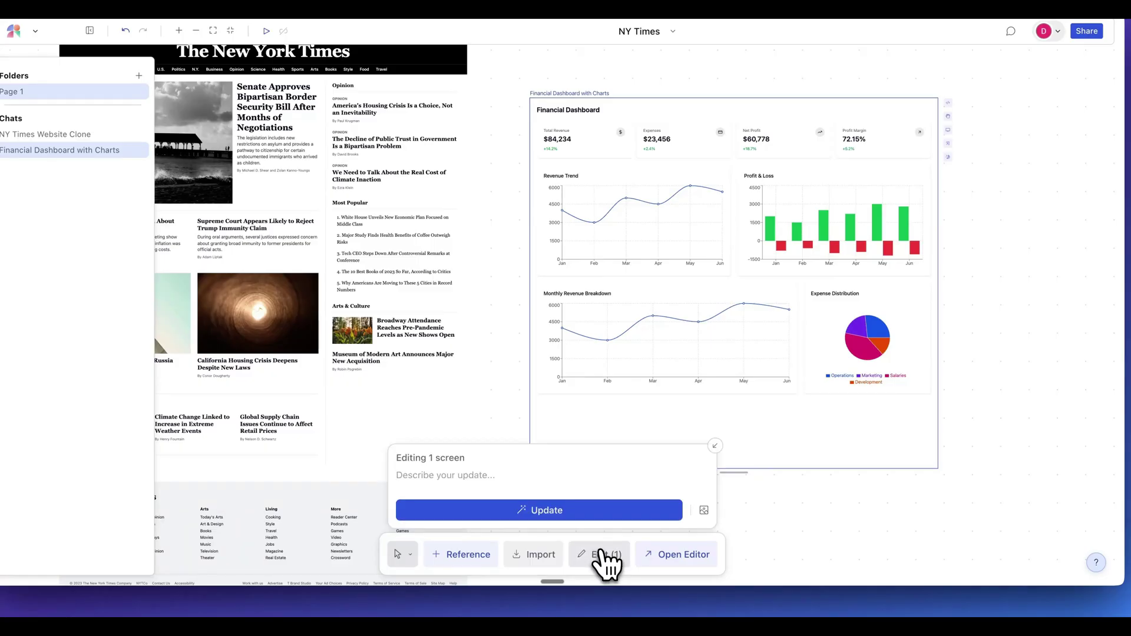
{"action": "key", "text": "fn"}
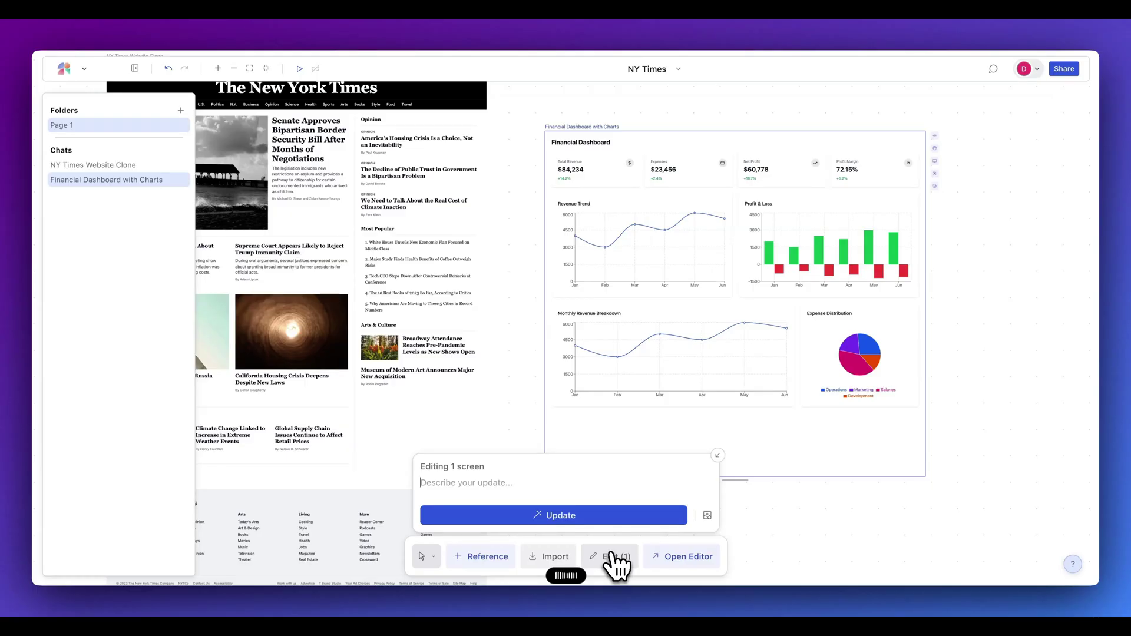
{"action": "left_click", "coordinate": [615, 563]}
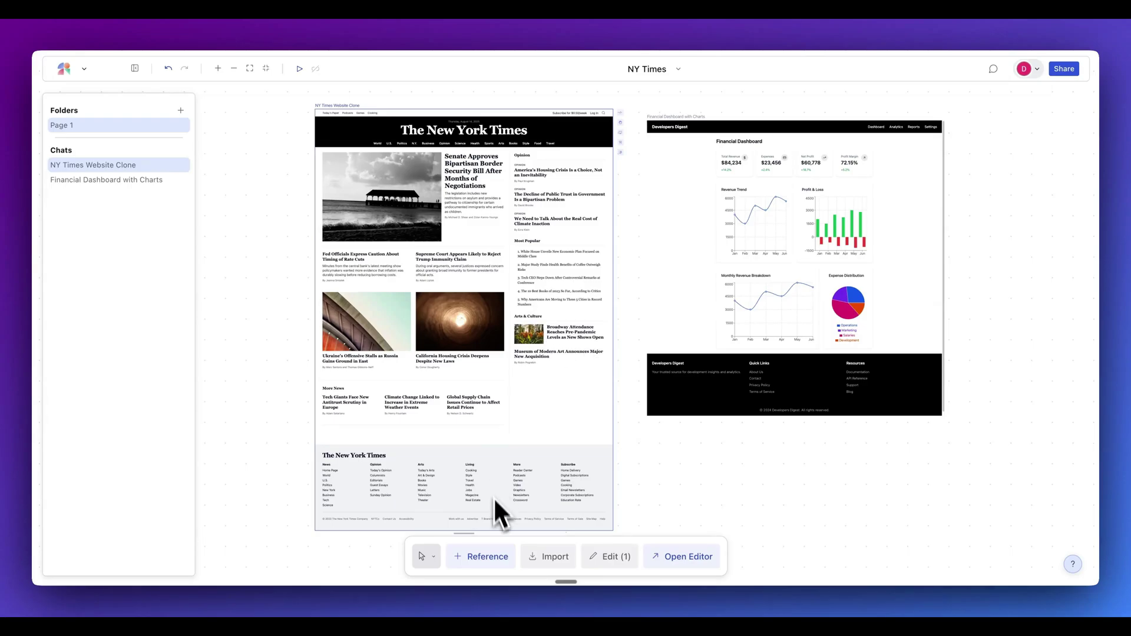
Reference the NY Times screen, dismiss that prompt, and open the clone in the code editor
{"action": "left_click", "coordinate": [498, 564]}
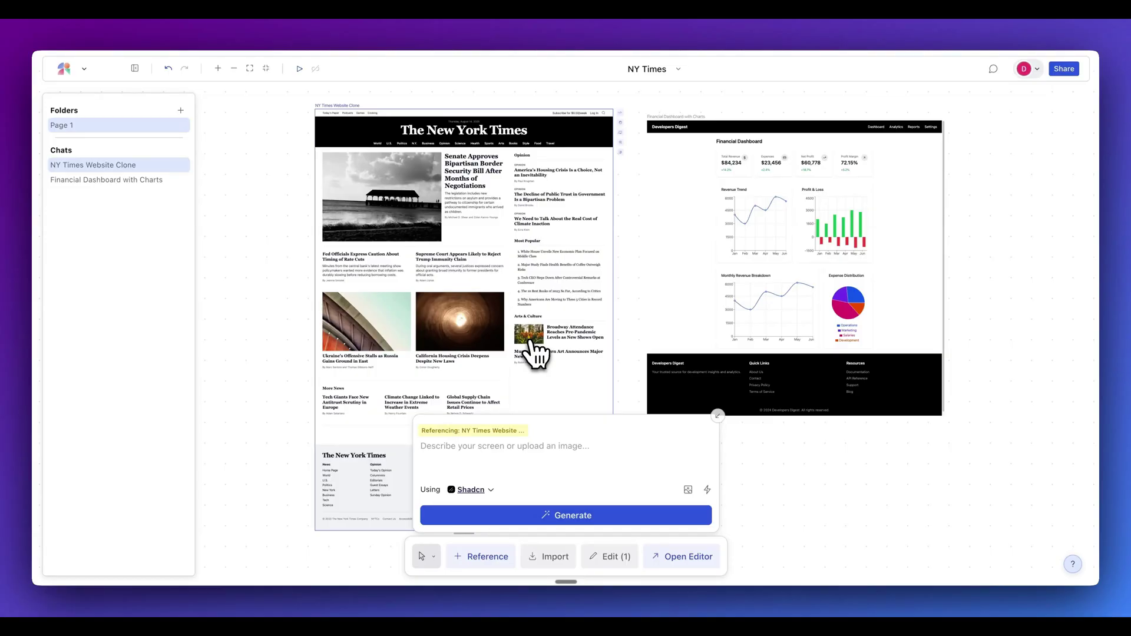
{"action": "left_click", "coordinate": [717, 415]}
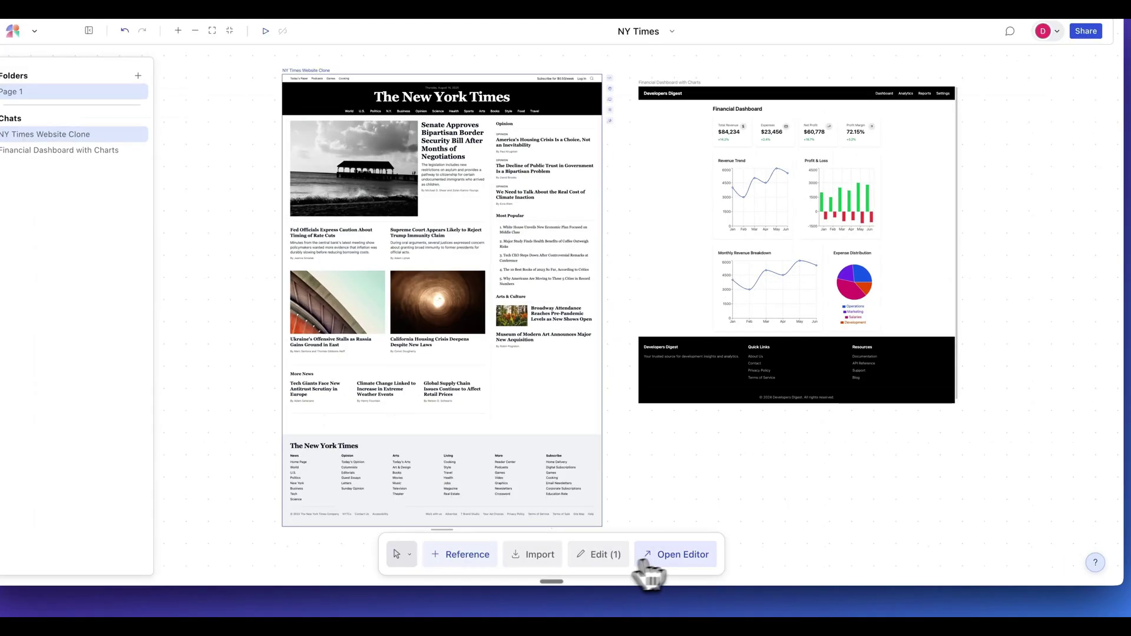
{"action": "left_click", "coordinate": [677, 567]}
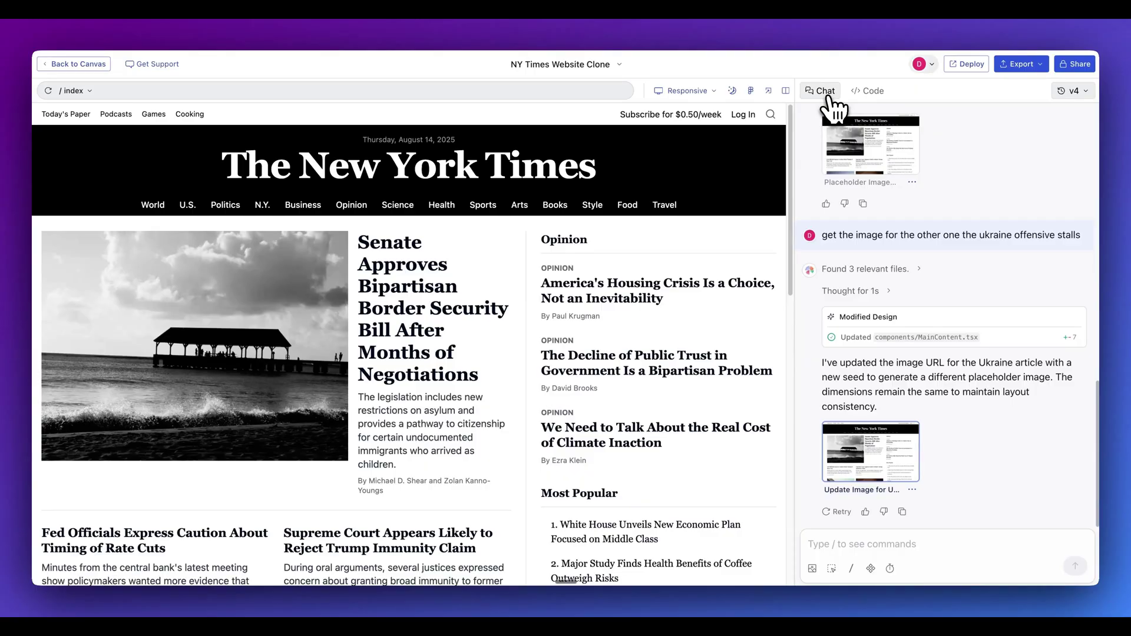
Browse the project's source code, viewing Footer.tsx and the export options
{"action": "left_click", "coordinate": [947, 544]}
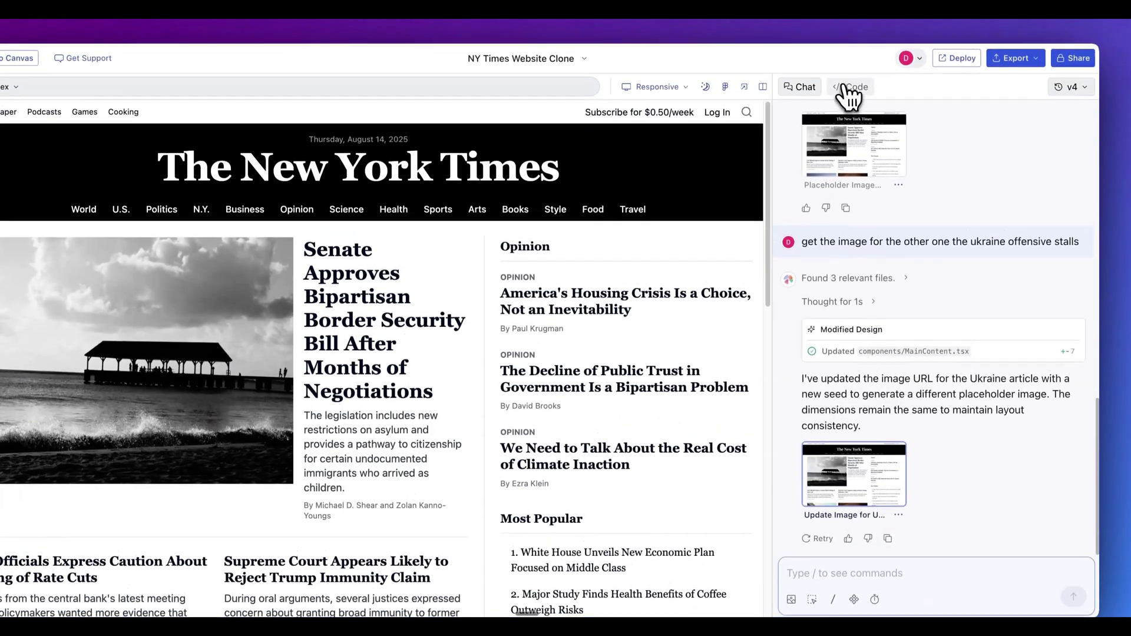
{"action": "left_click", "coordinate": [851, 62]}
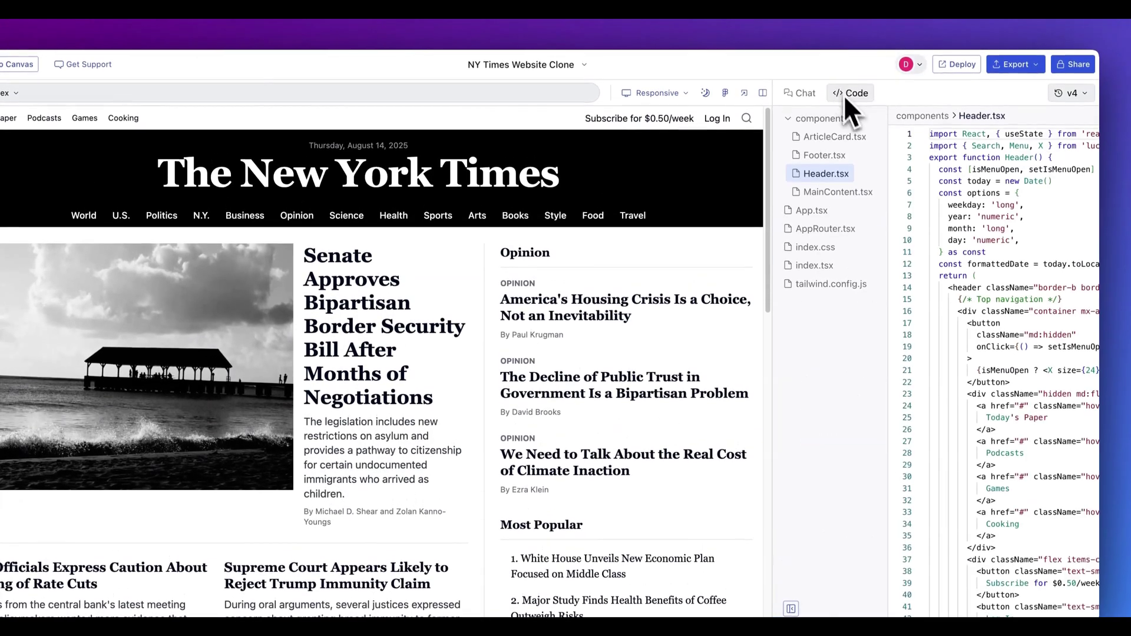
{"action": "left_click", "coordinate": [836, 157]}
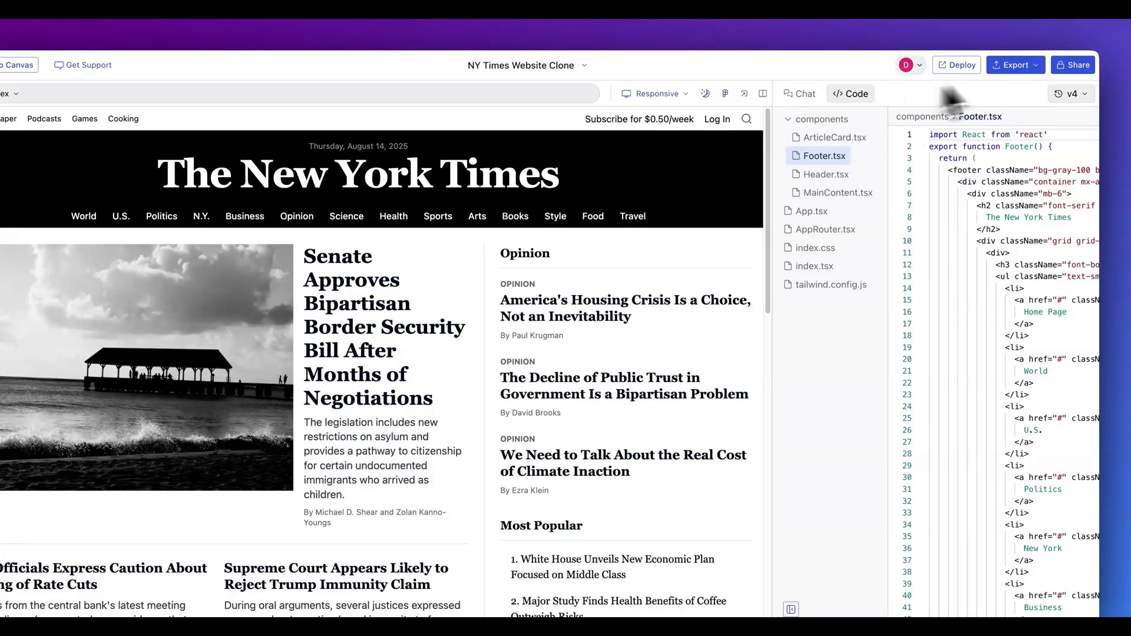
{"action": "left_click", "coordinate": [1036, 68]}
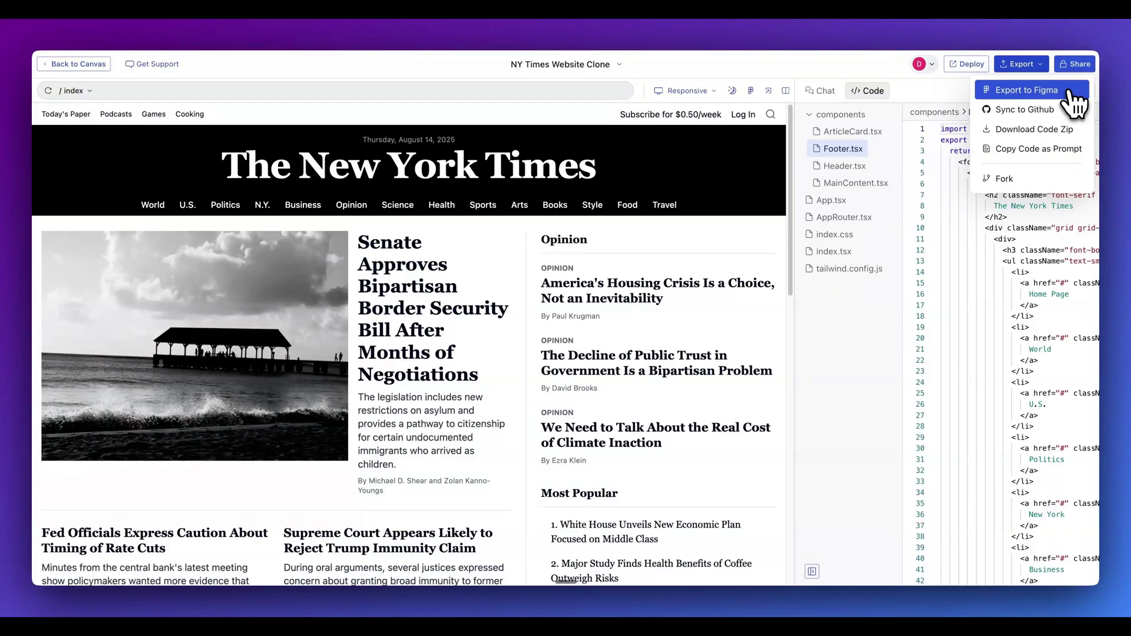
Preview the page at iPad 13" and then iPhone 16 size, scrolling the phone layout
{"action": "left_click", "coordinate": [687, 90]}
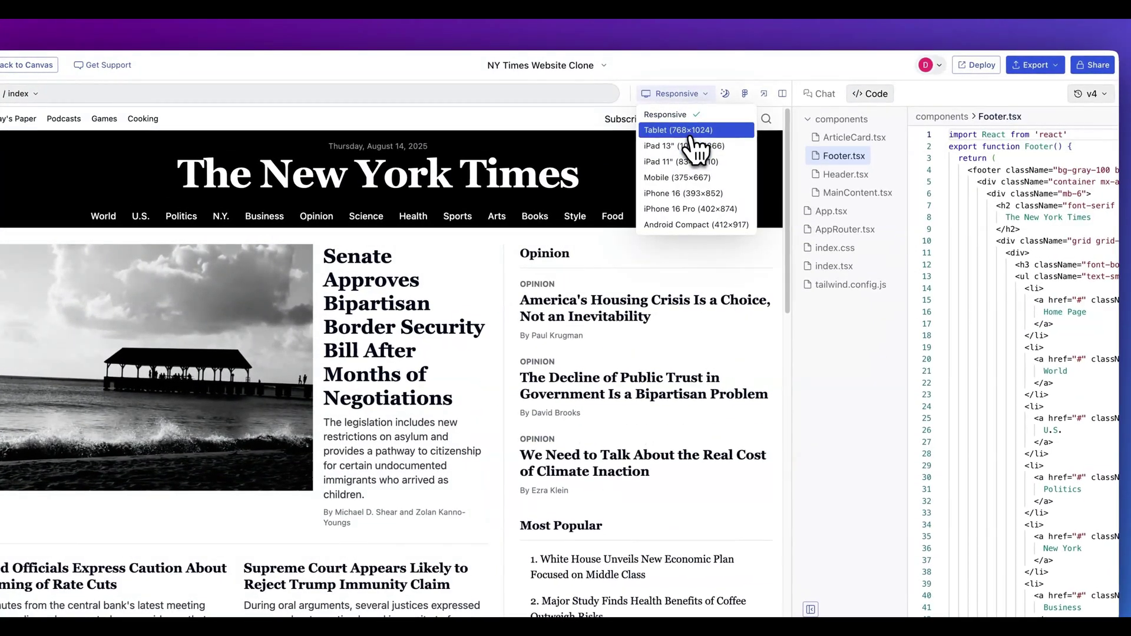
{"action": "left_click", "coordinate": [700, 122]}
{"action": "left_click", "coordinate": [686, 97]}
{"action": "left_click", "coordinate": [686, 146]}
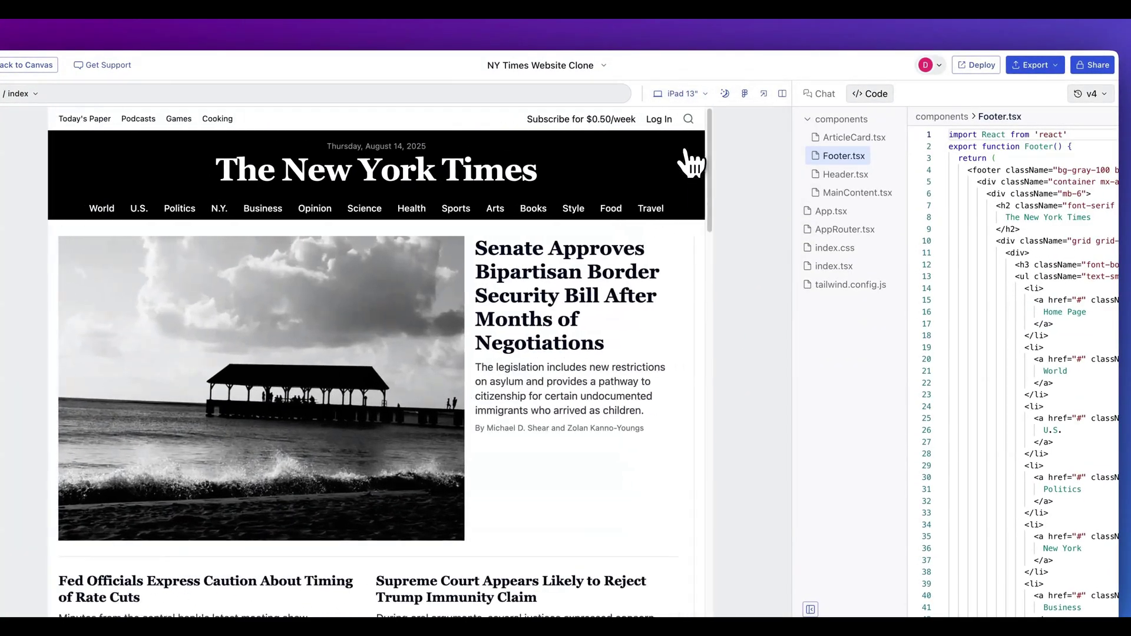
{"action": "left_click", "coordinate": [681, 94]}
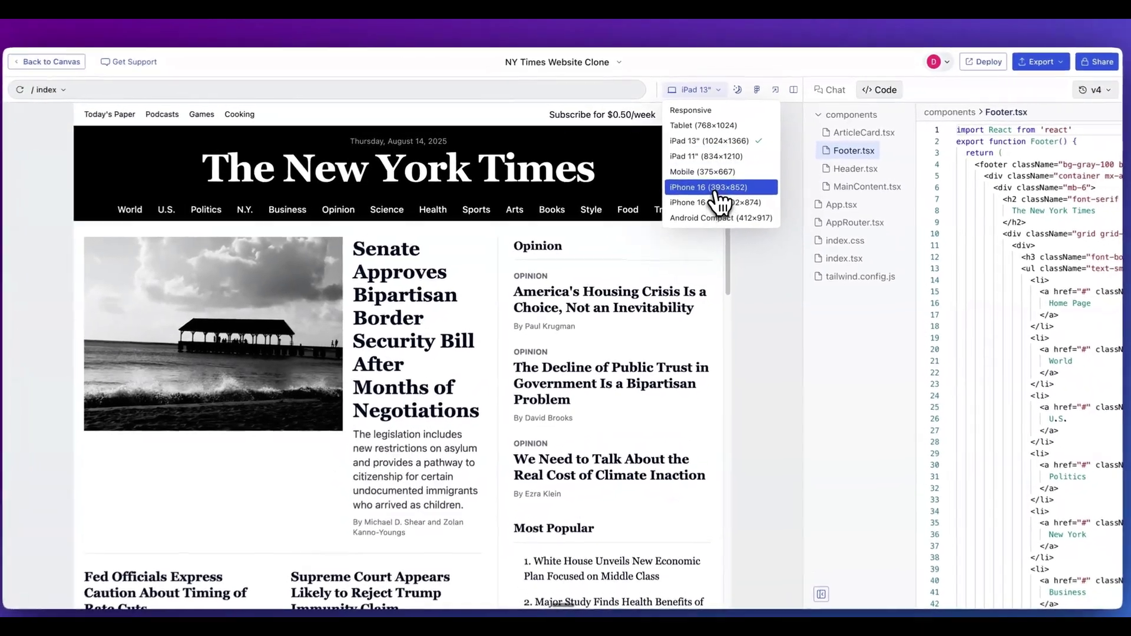
{"action": "left_click", "coordinate": [704, 193]}
{"action": "scroll", "coordinate": [501, 259], "scroll_direction": "down", "scroll_amount": 10}
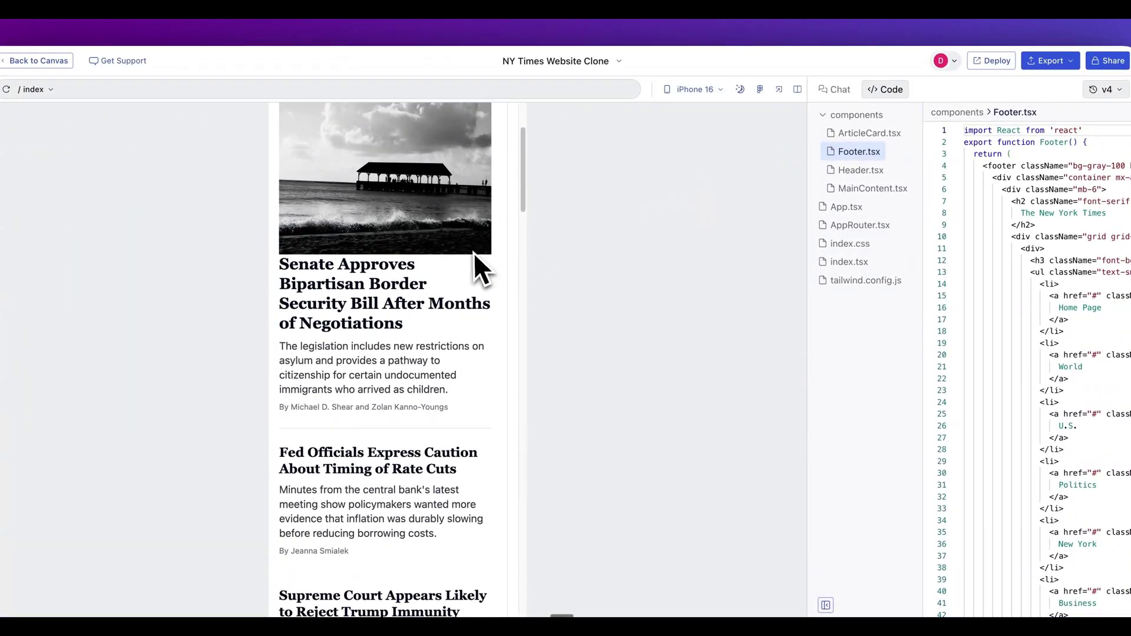
{"action": "scroll", "coordinate": [478, 250], "scroll_direction": "down", "scroll_amount": 8}
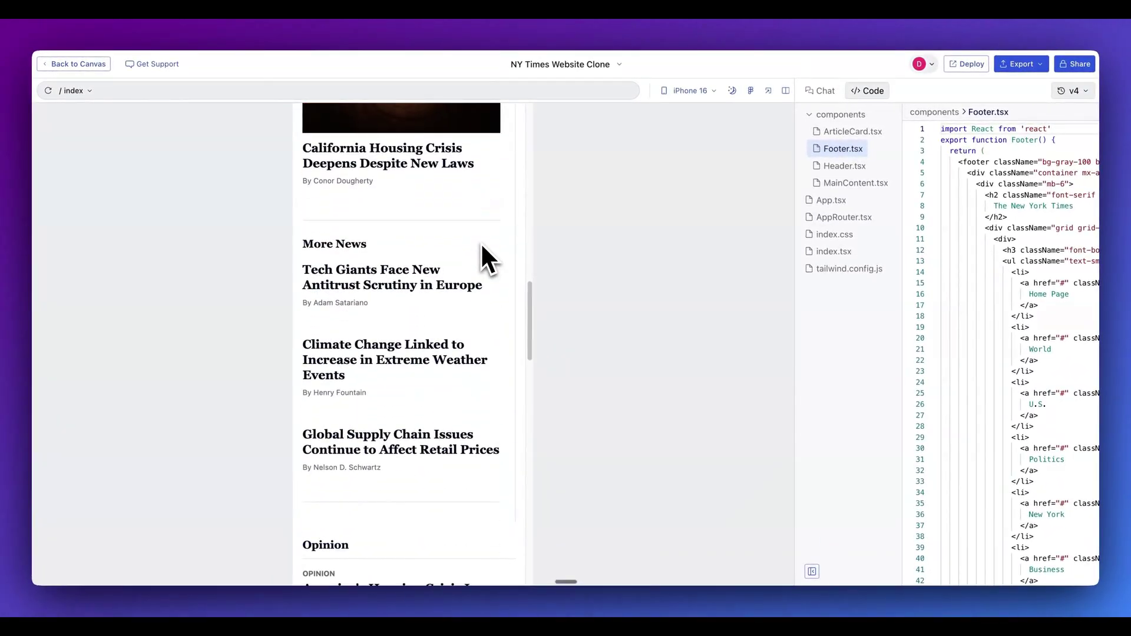
{"action": "scroll", "coordinate": [481, 246], "scroll_direction": "down", "scroll_amount": 5}
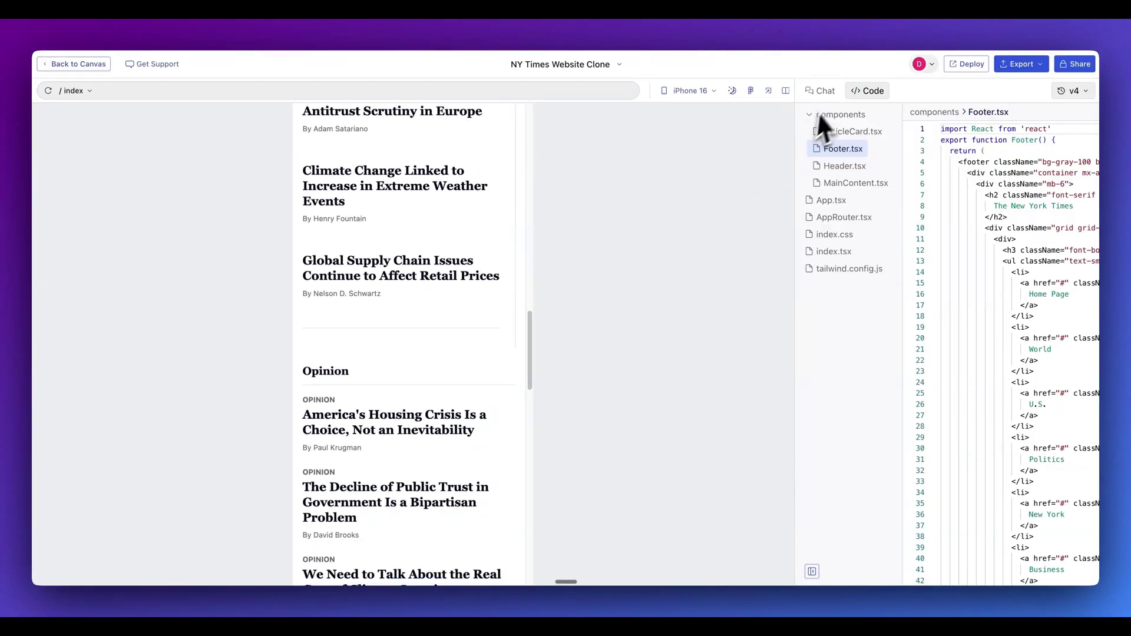
{"action": "left_click", "coordinate": [819, 90]}
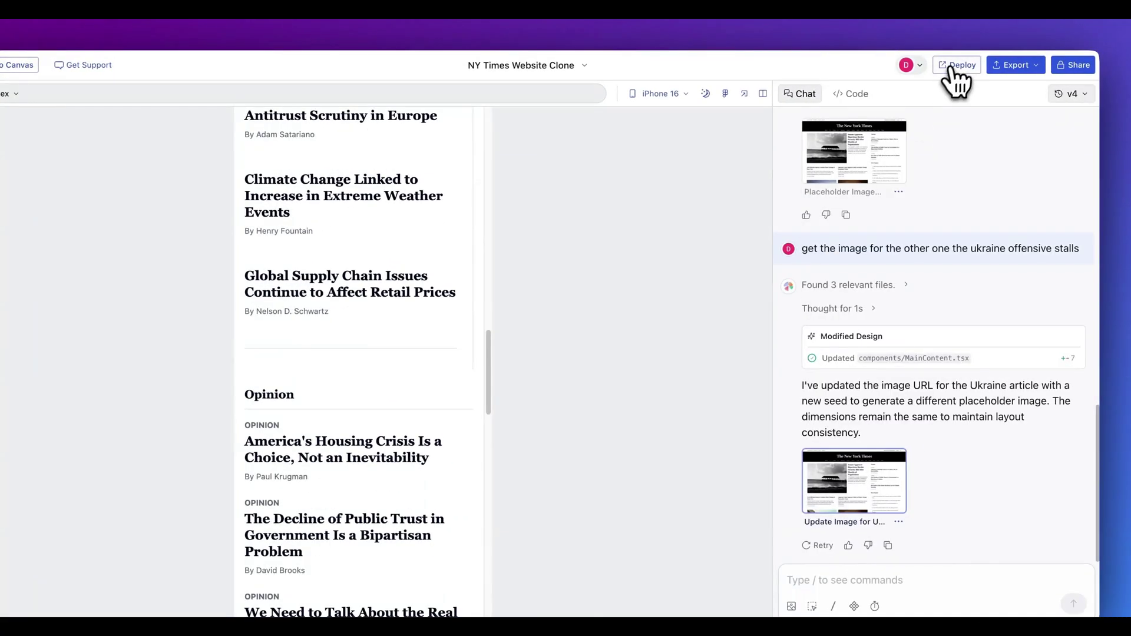
{"action": "left_click", "coordinate": [957, 66]}
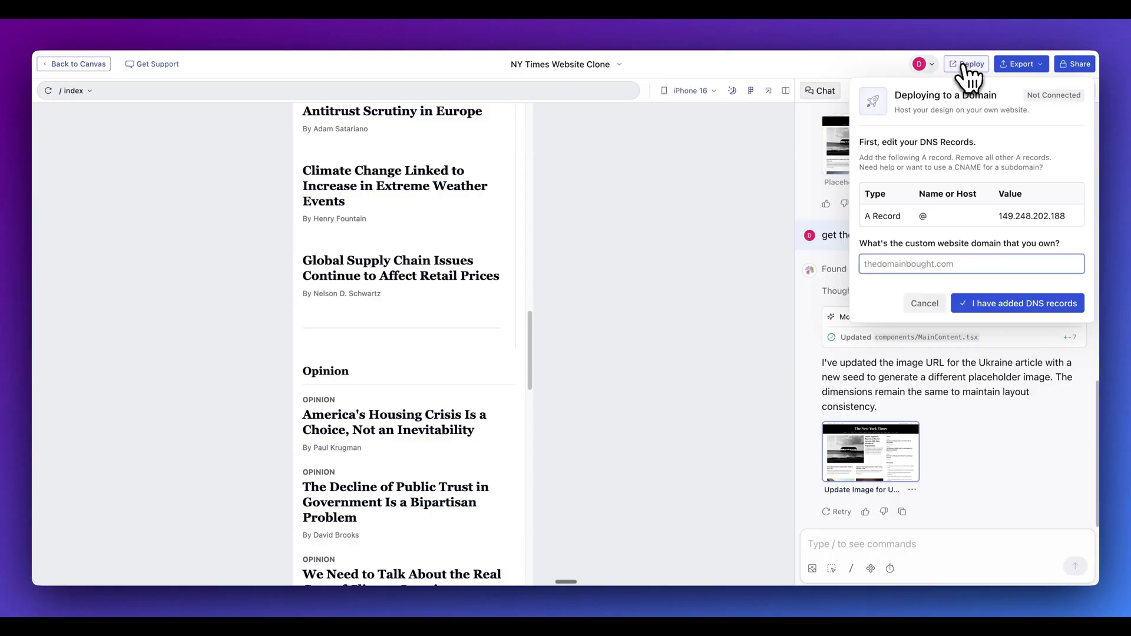
{"action": "left_click", "coordinate": [1068, 92]}
{"action": "left_click", "coordinate": [1069, 92]}
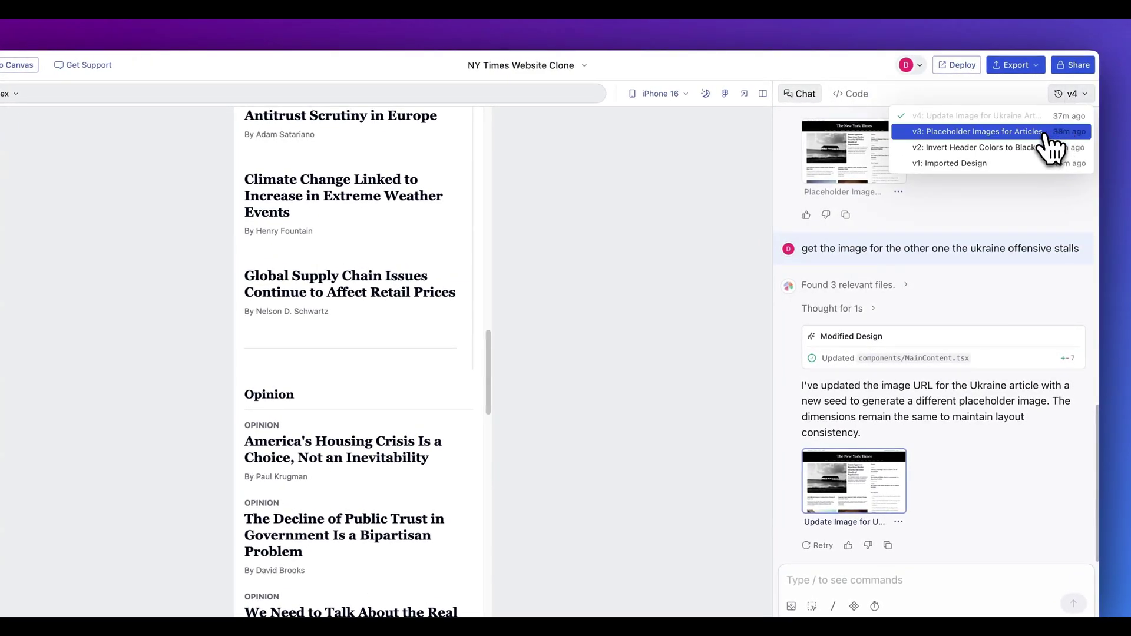
{"action": "left_click", "coordinate": [1036, 162]}
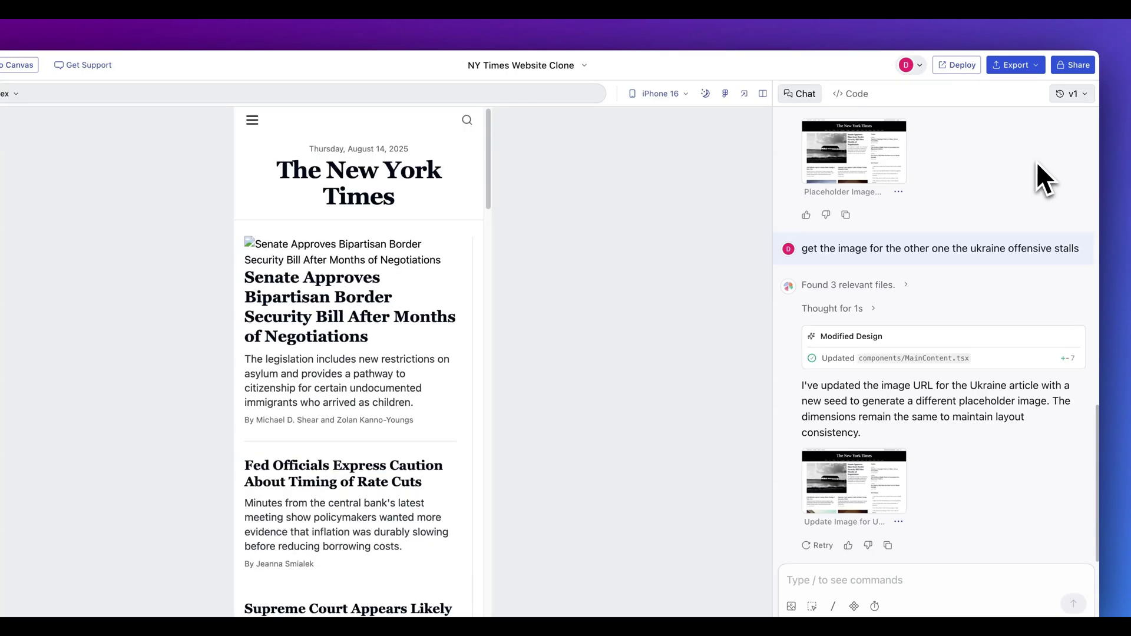
{"action": "left_click", "coordinate": [1073, 94]}
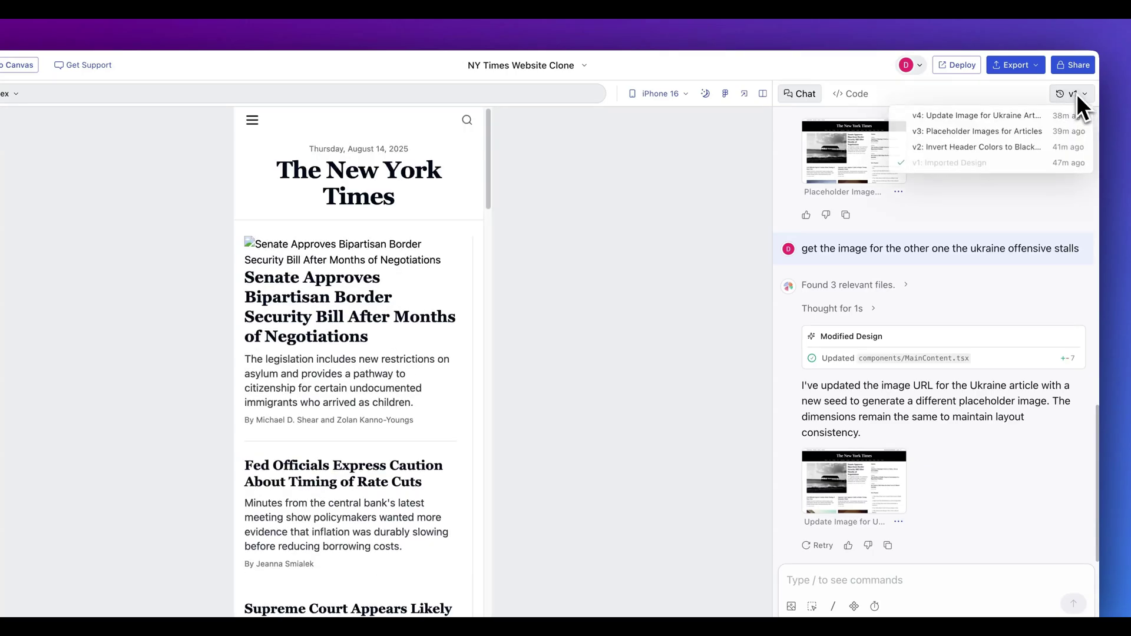
{"action": "left_click", "coordinate": [1054, 116]}
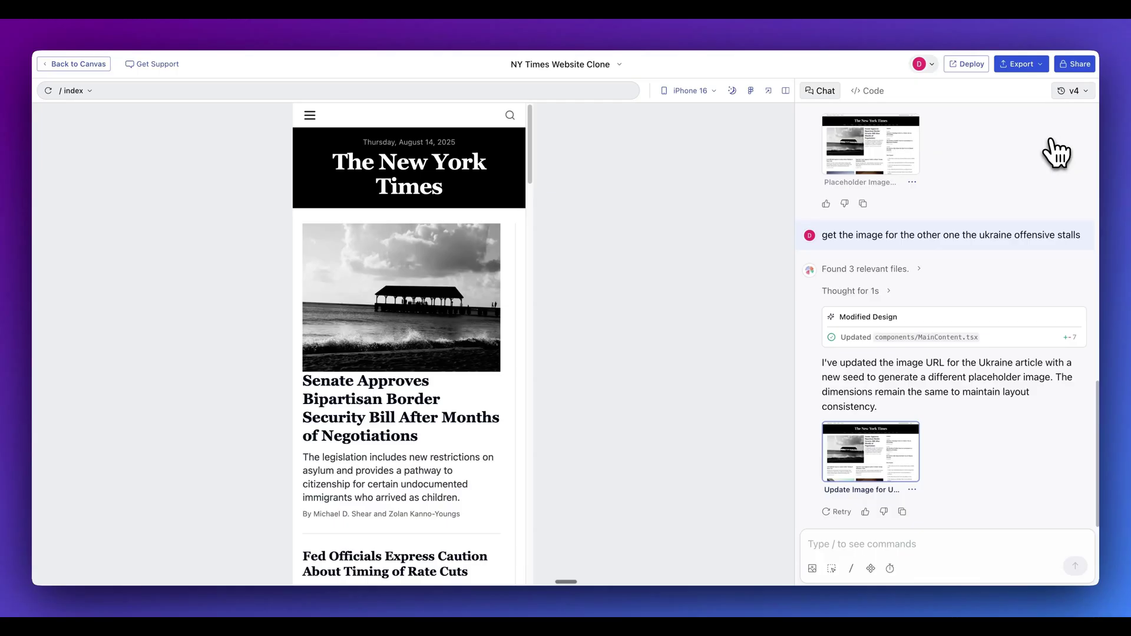
Attach the Opinion section to the chat and request 'Change the background to black'
{"action": "left_click", "coordinate": [732, 90]}
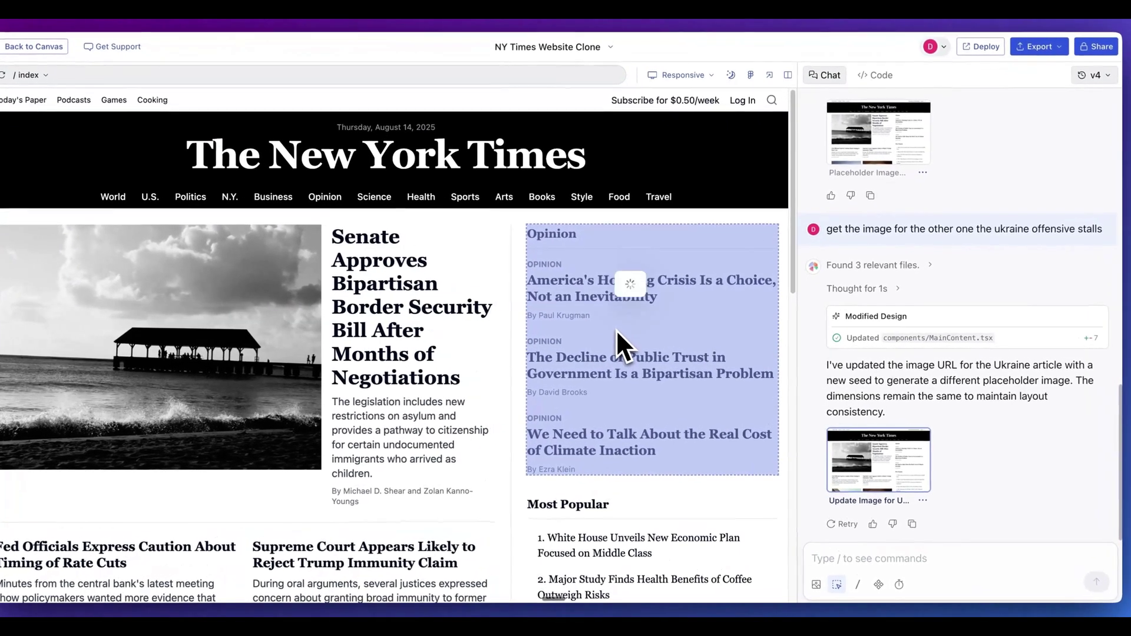
{"action": "left_click", "coordinate": [625, 329]}
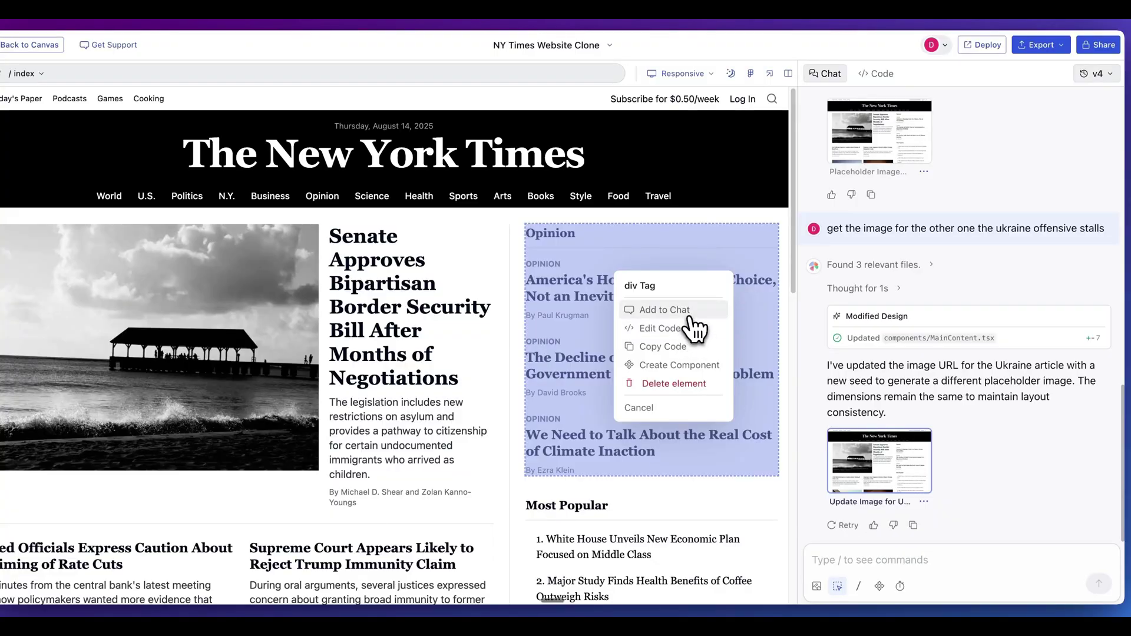
{"action": "left_click", "coordinate": [665, 311]}
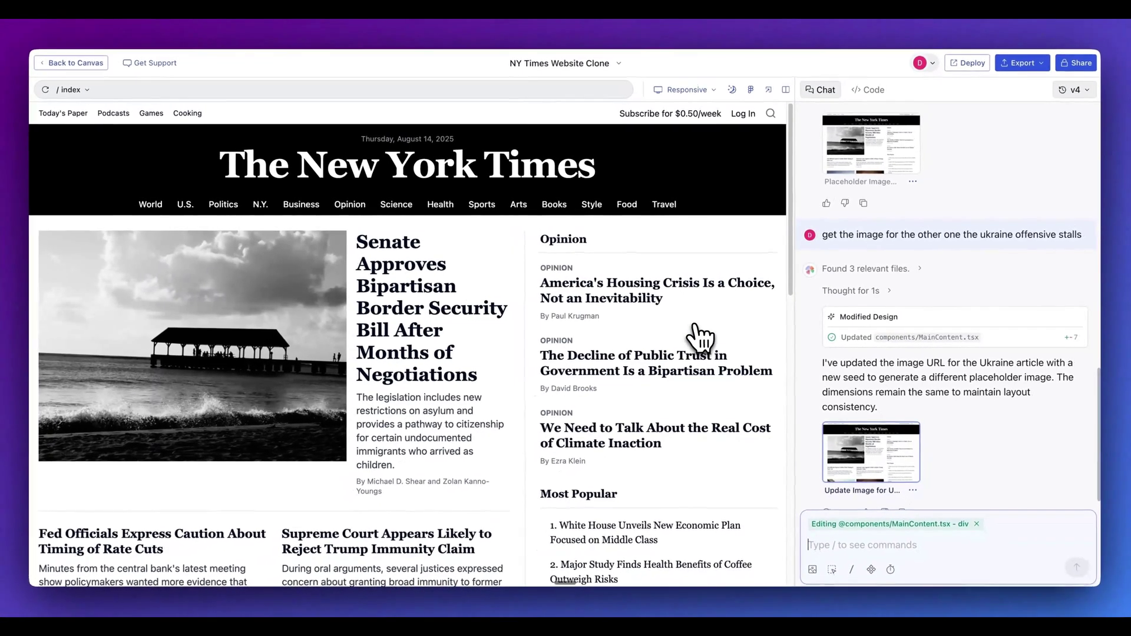
{"action": "type", "text": "Chan"}
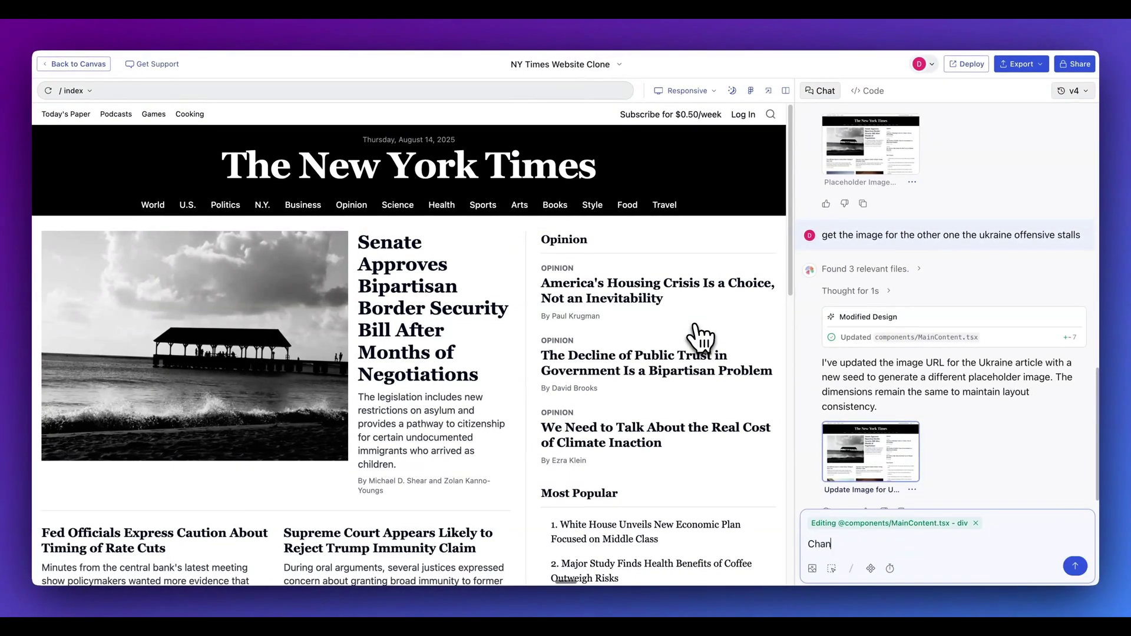
{"action": "type", "text": "ge the background to black"}
{"action": "key", "text": "Return"}
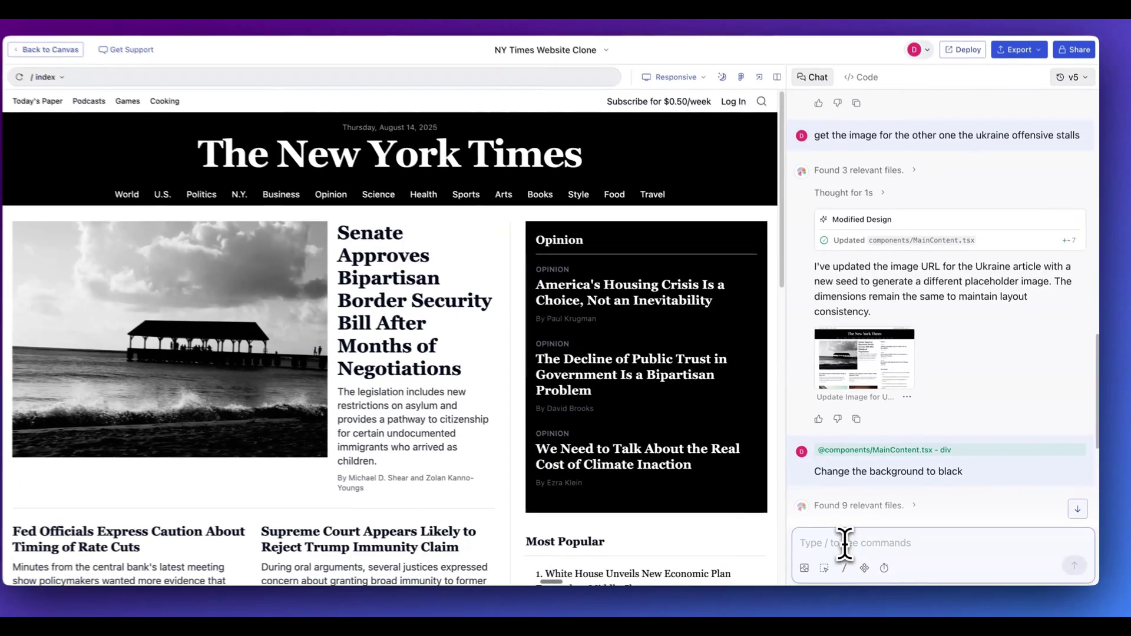
Type '/' in the chat box to view the command list, then dismiss it
{"action": "left_click", "coordinate": [846, 542]}
{"action": "type", "text": "/"}
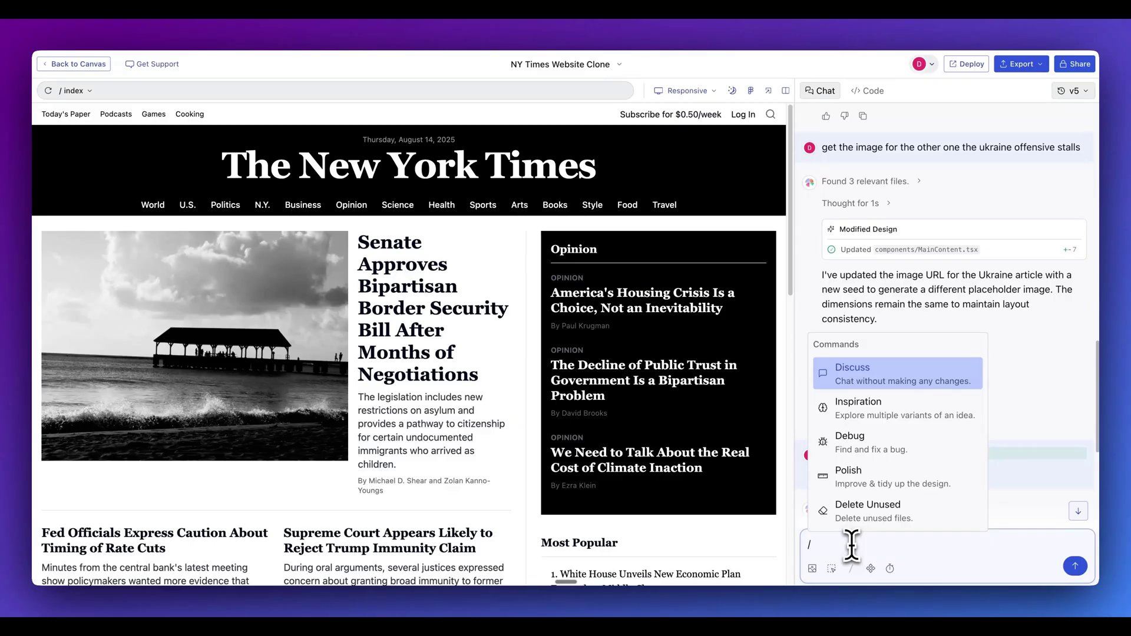
{"action": "key", "text": "BackSpace"}
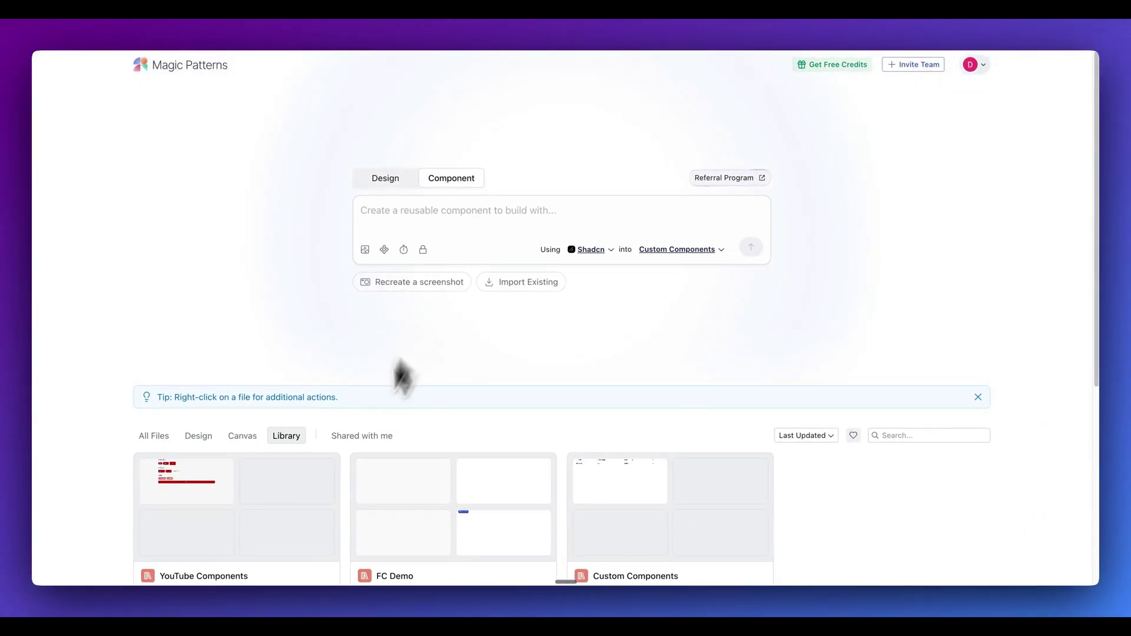
Open the FC Demo component library and preview its GitHubButton component
{"action": "scroll", "coordinate": [413, 375], "scroll_direction": "down", "scroll_amount": 3}
{"action": "left_click", "coordinate": [426, 518]}
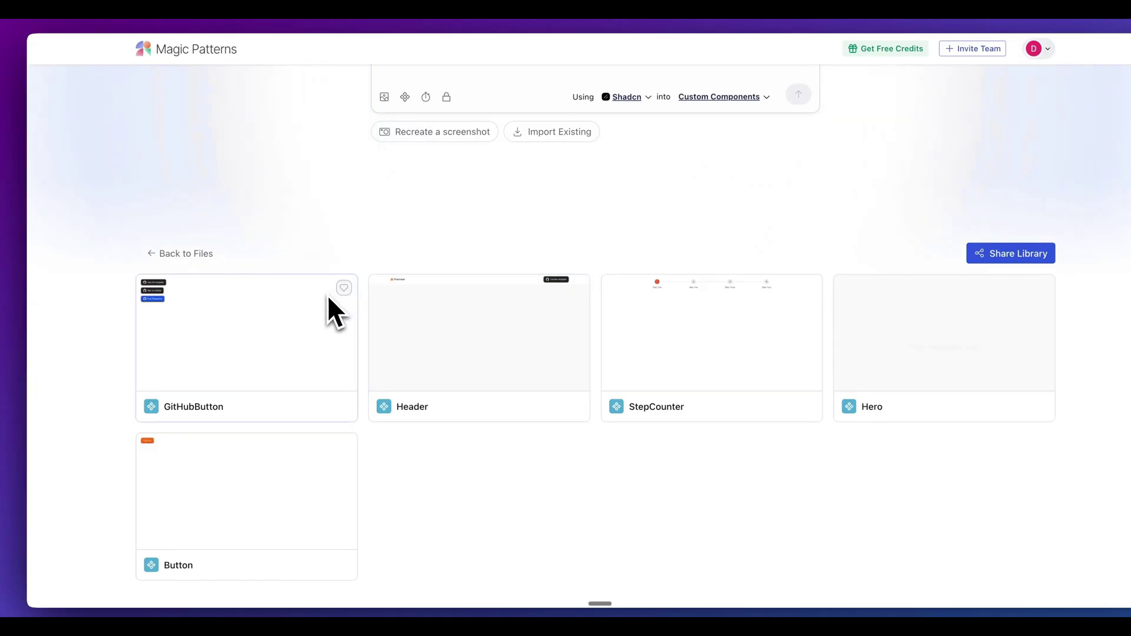
{"action": "left_click", "coordinate": [254, 304]}
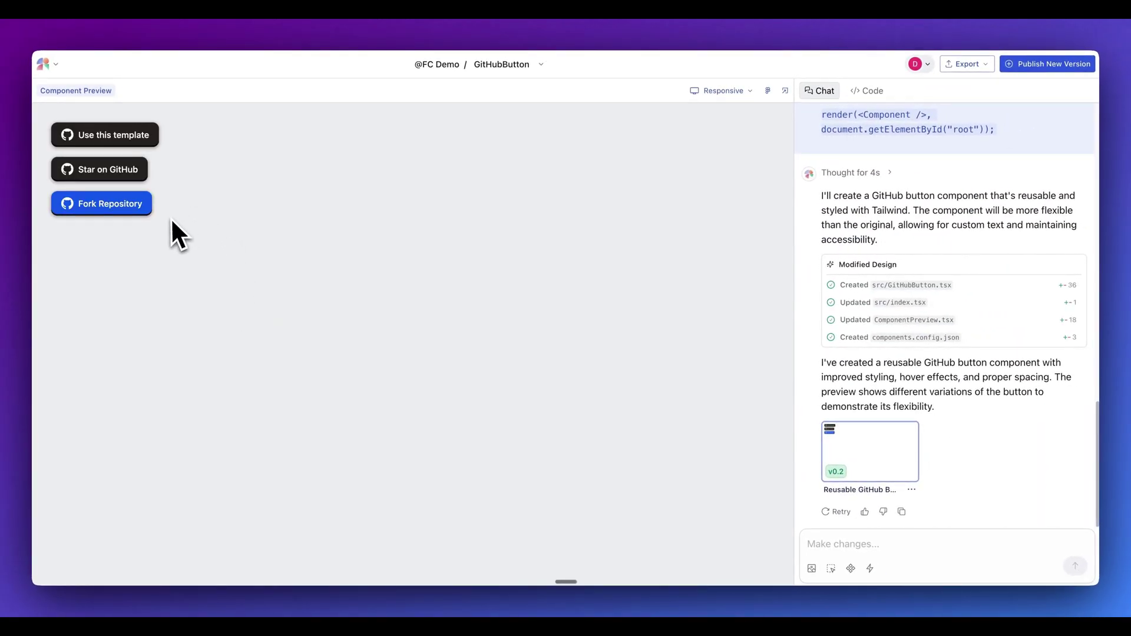
Return to the dashboard and inspect the YouTube Components Input variants
{"action": "left_click", "coordinate": [42, 64]}
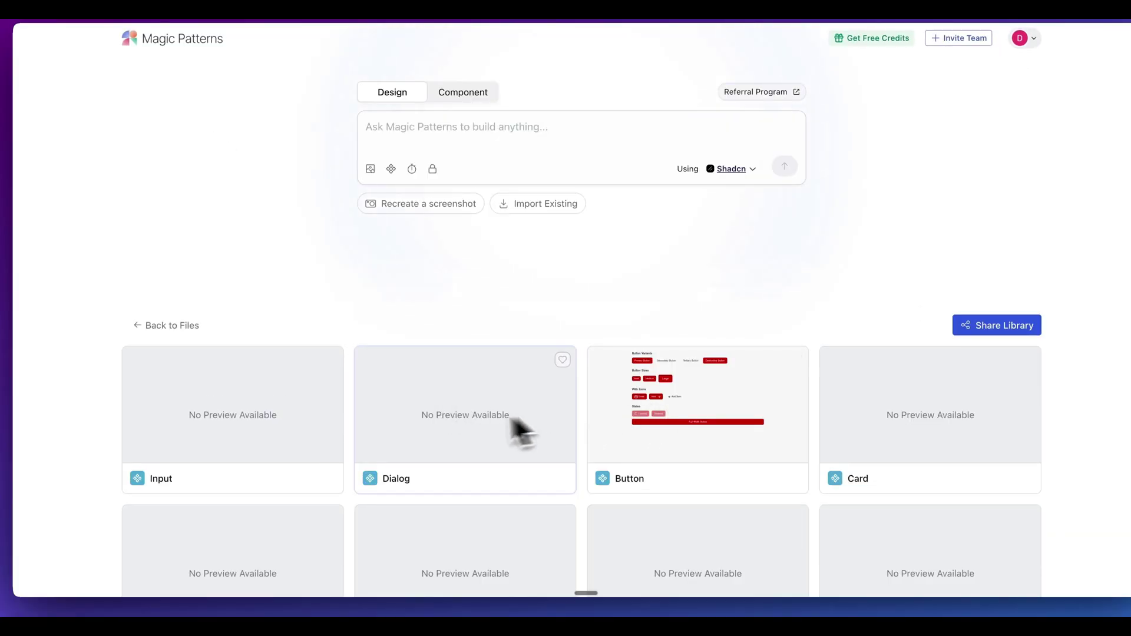
{"action": "scroll", "coordinate": [456, 433], "scroll_direction": "down", "scroll_amount": 5}
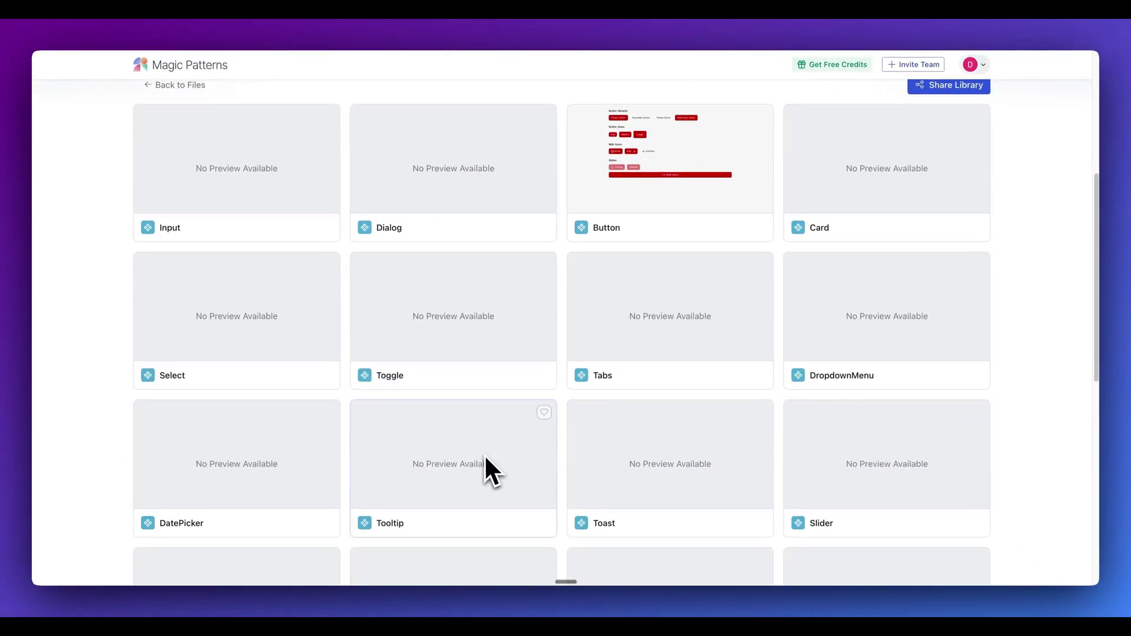
{"action": "left_click", "coordinate": [297, 208]}
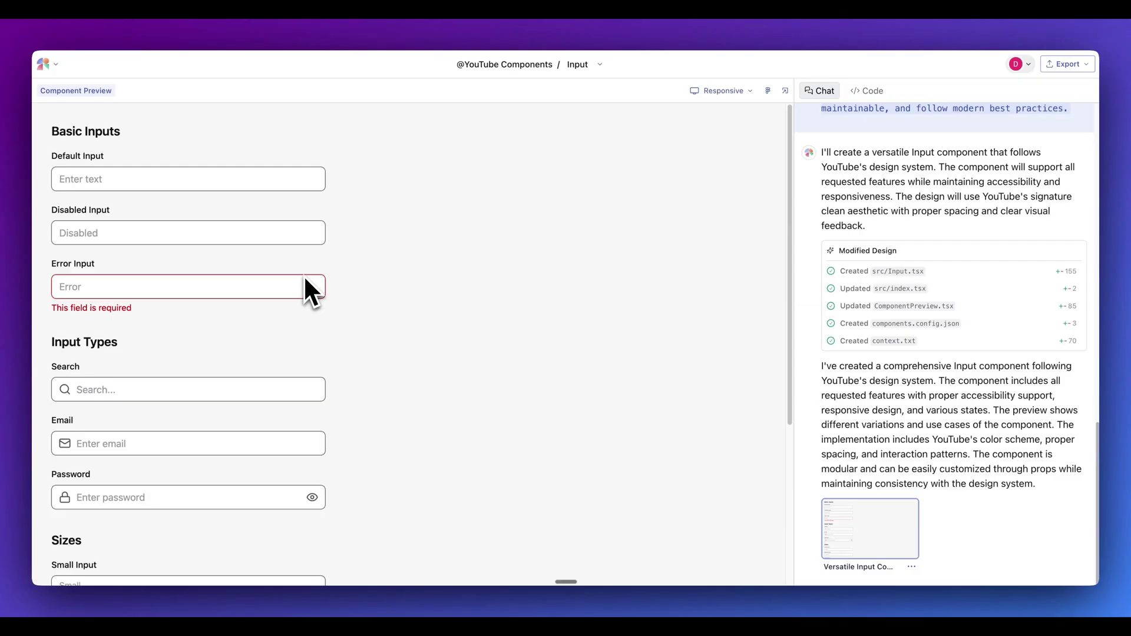
{"action": "scroll", "coordinate": [518, 249], "scroll_direction": "down", "scroll_amount": 5}
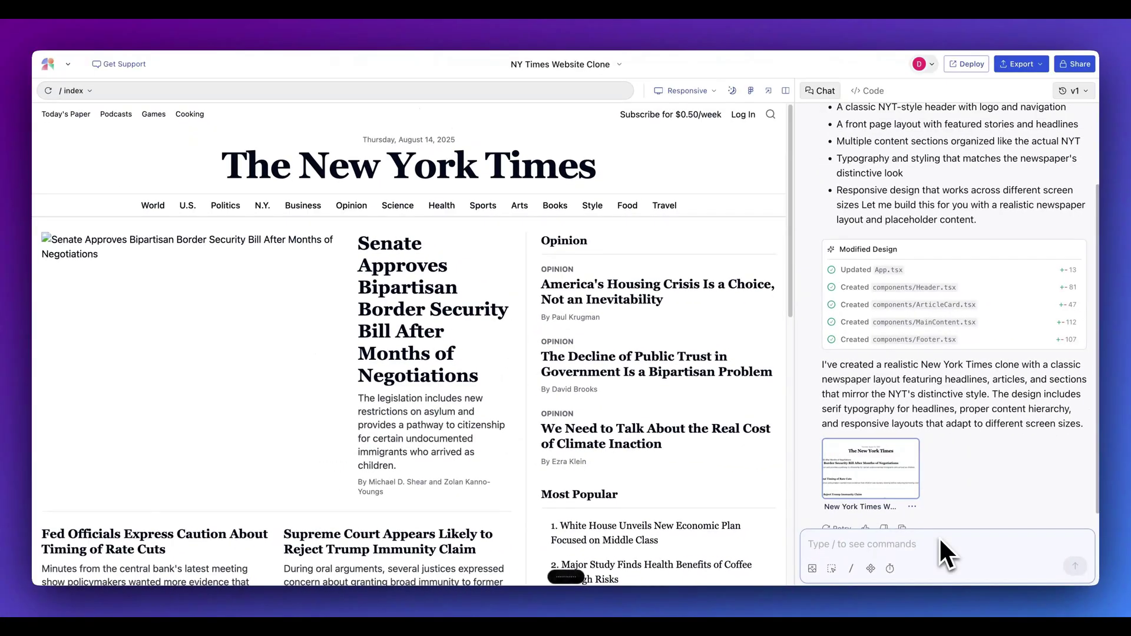
{"action": "left_click", "coordinate": [940, 540]}
{"action": "key", "text": "super+v"}
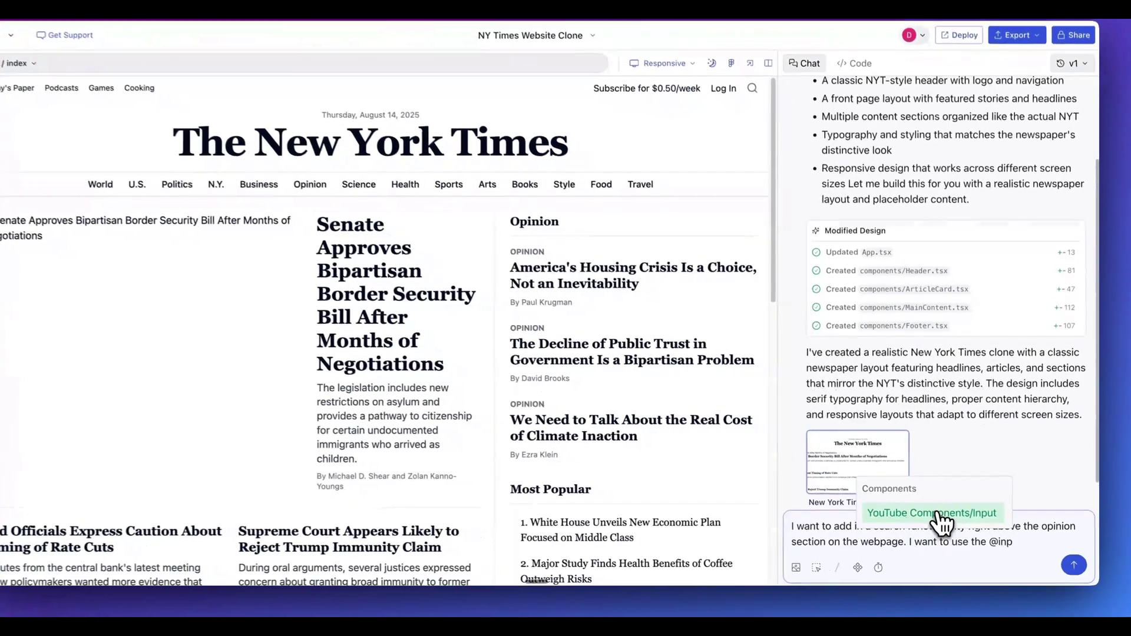
{"action": "left_click", "coordinate": [942, 517]}
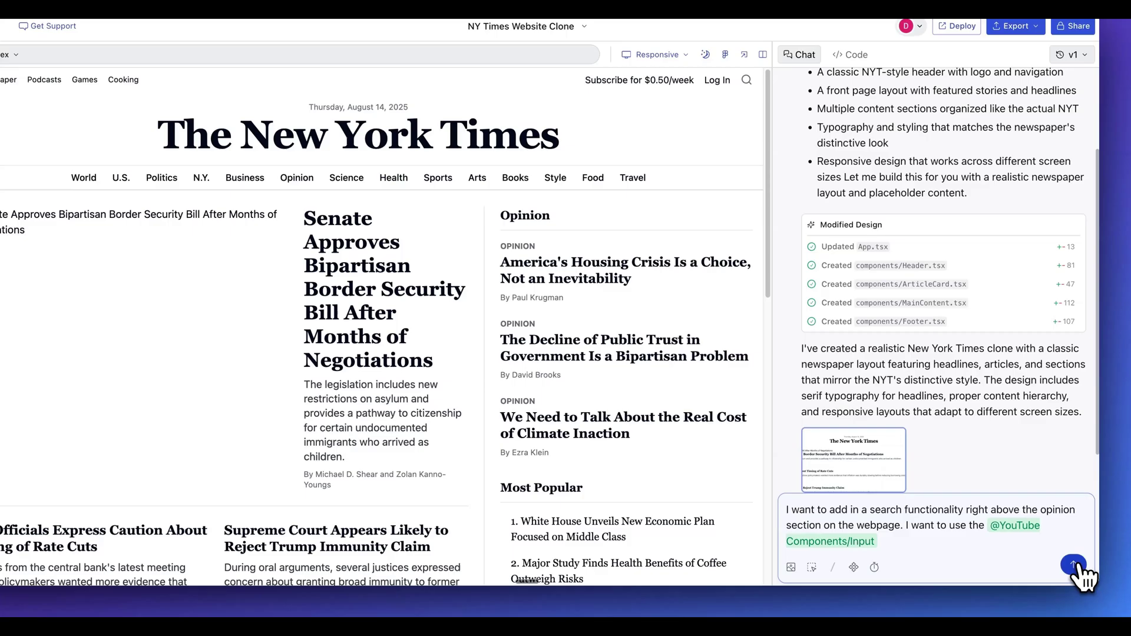
{"action": "left_click", "coordinate": [1073, 565]}
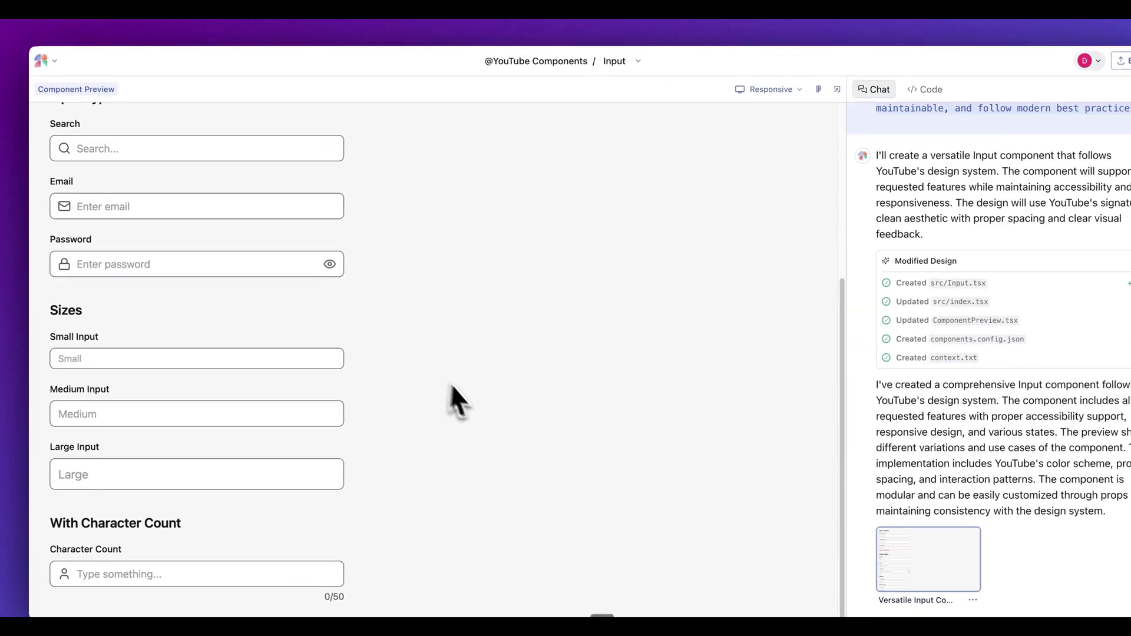
{"action": "left_click_drag", "start_coordinate": [454, 396], "coordinate": [182, 181]}
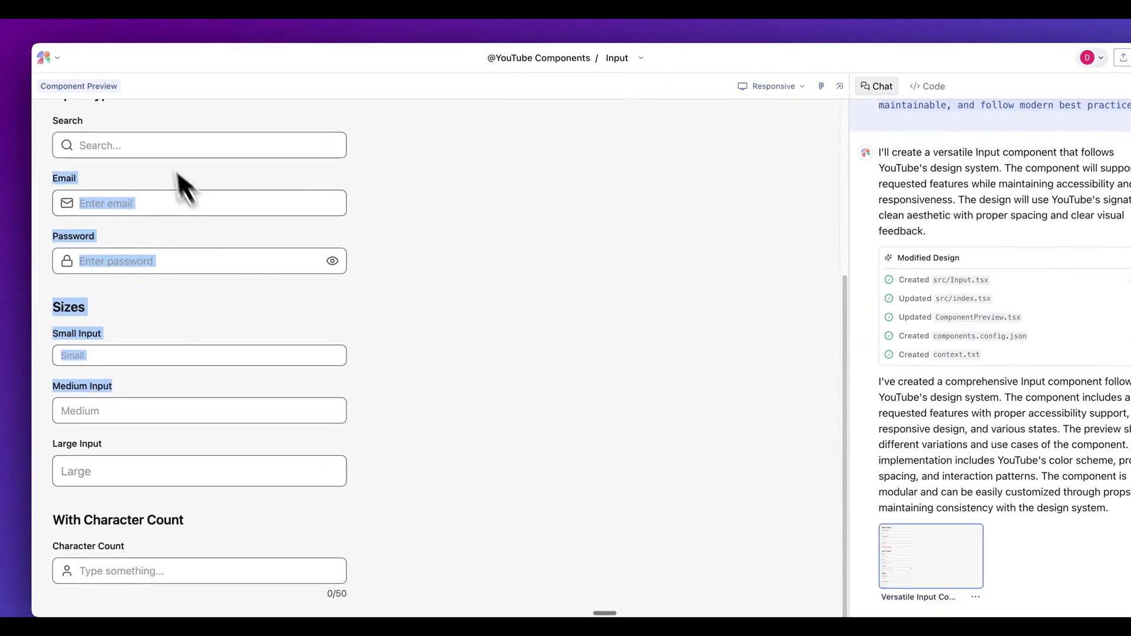
{"action": "scroll", "coordinate": [302, 290], "scroll_direction": "up", "scroll_amount": 4}
{"action": "scroll", "coordinate": [302, 290], "scroll_direction": "up", "scroll_amount": 2}
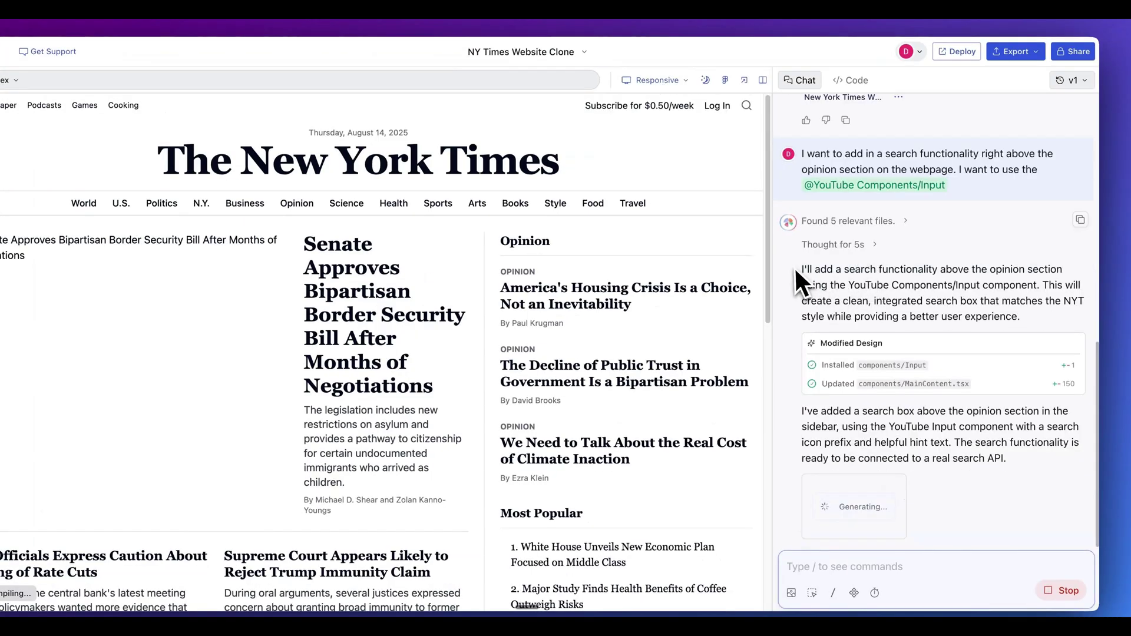
Highlight the assistant's explanation of the search-box change to read it
{"action": "left_click_drag", "start_coordinate": [820, 222], "coordinate": [939, 283]}
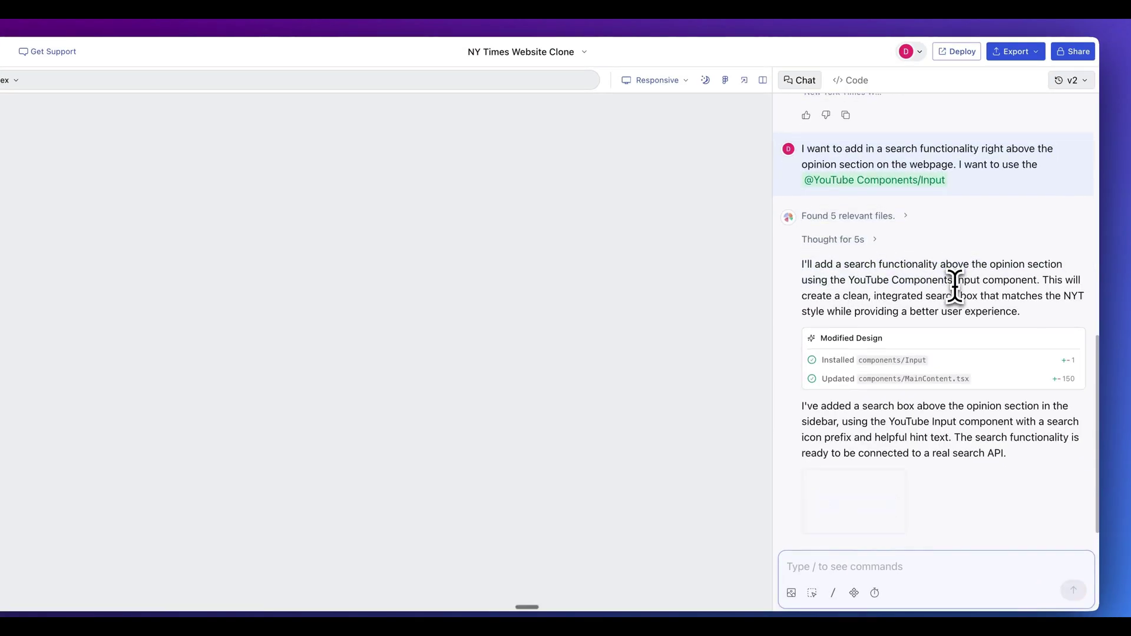